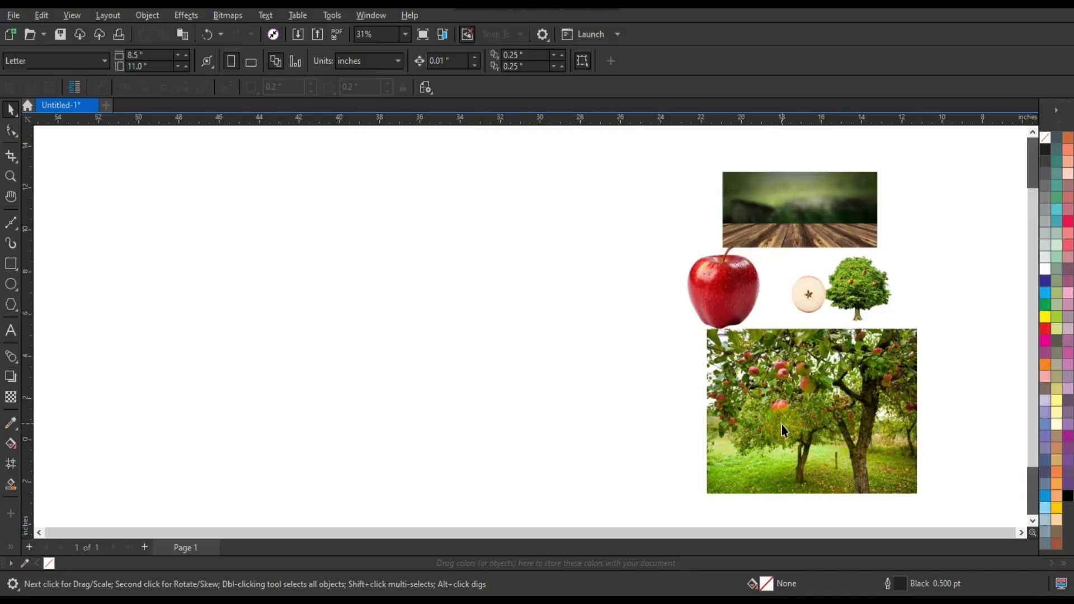
# Step: Move the orchard photo left-centre and draw a rectangle matching its outline
pyautogui.moveTo(781, 425); pyautogui.dragTo(382, 326)
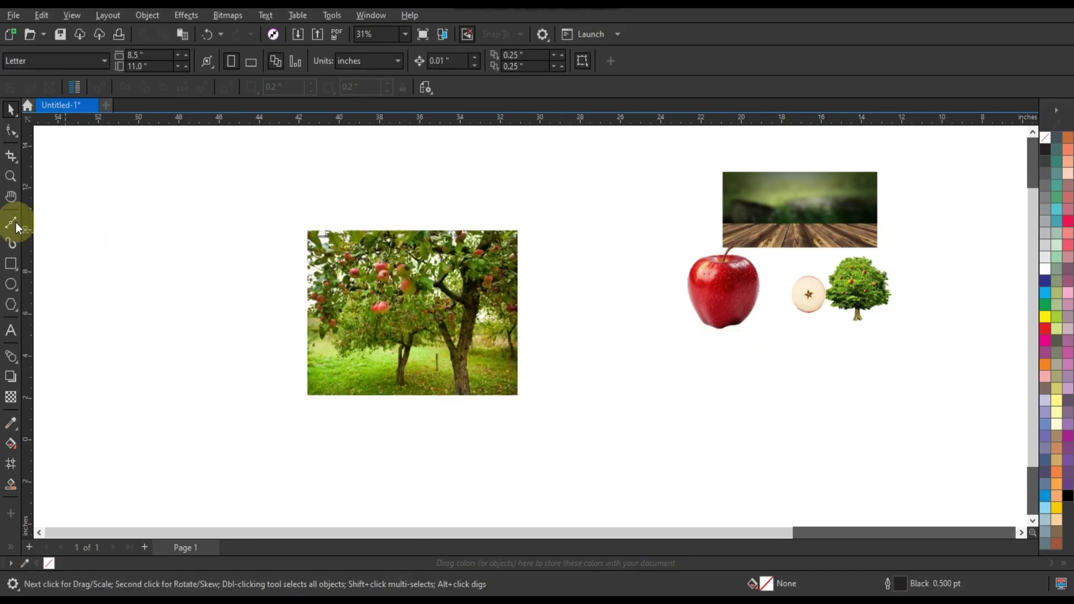
pyautogui.click(11, 176)
pyautogui.moveTo(313, 201); pyautogui.dragTo(579, 407)
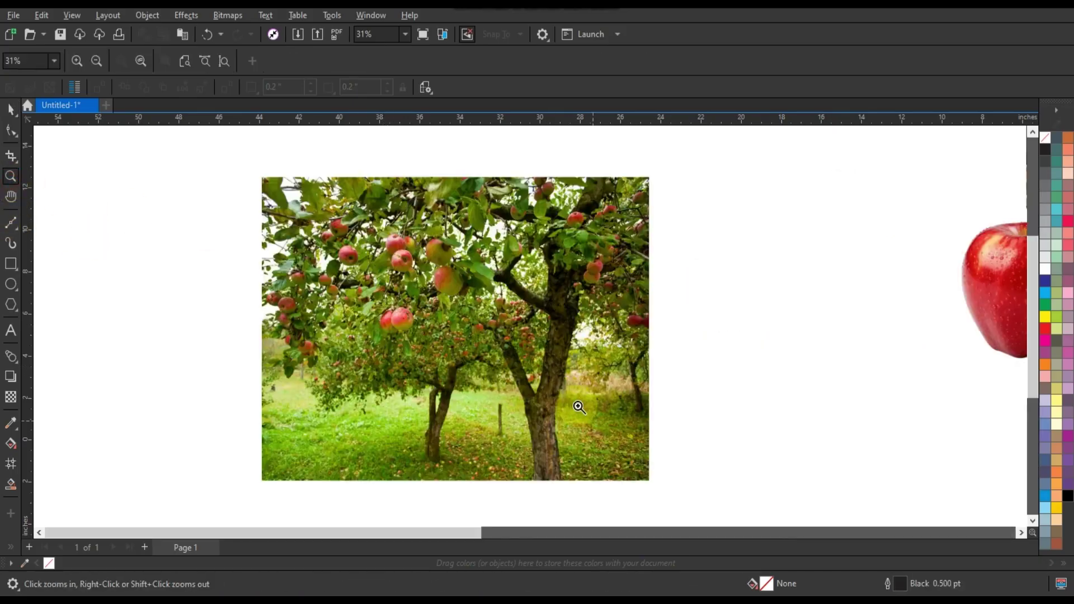
pyautogui.click(11, 263)
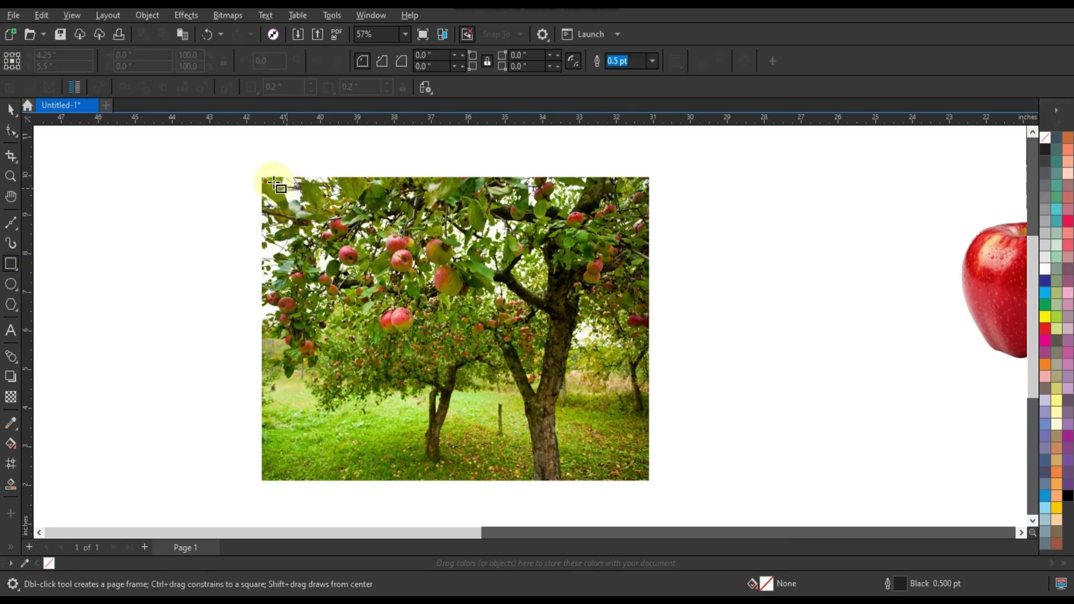
pyautogui.moveTo(267, 178); pyautogui.dragTo(643, 479)
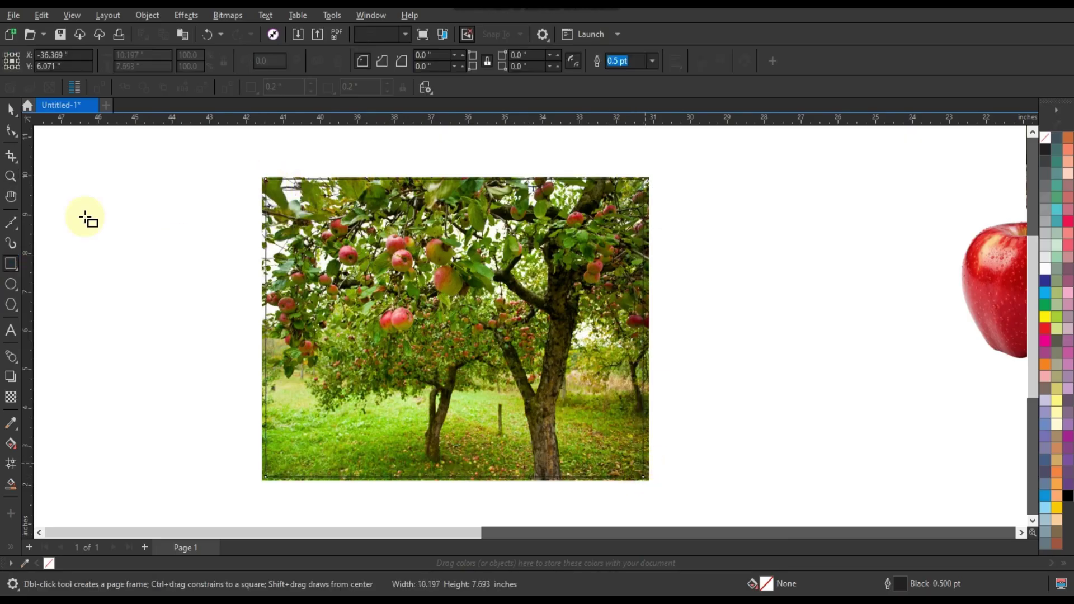
pyautogui.click(10, 109)
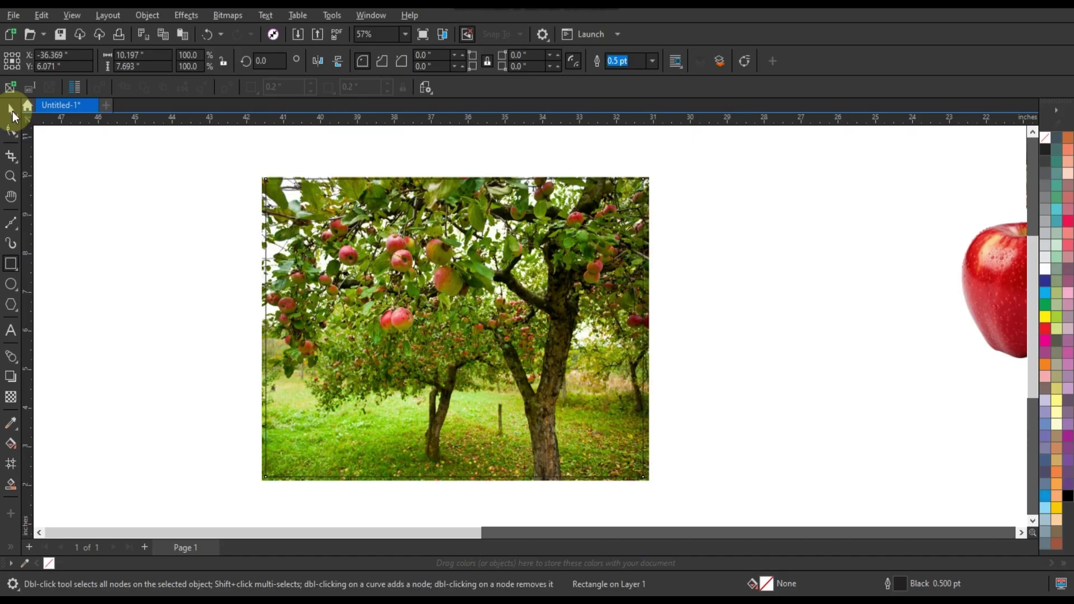
# Step: Marquee-select all six objects and scale them together down to 36.1%
pyautogui.click(647, 193)
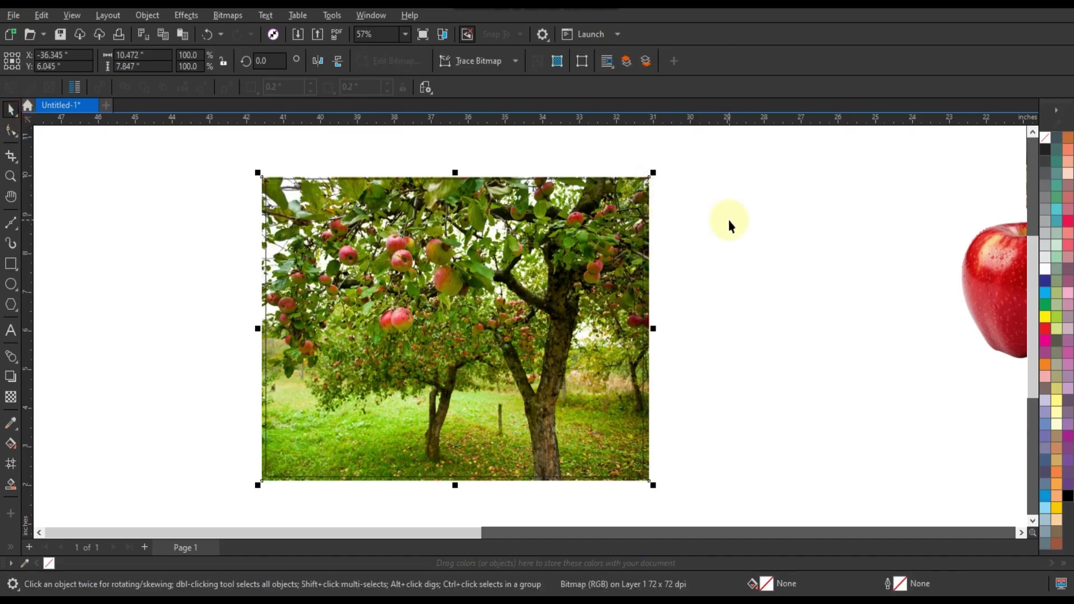
pyautogui.click(184, 17)
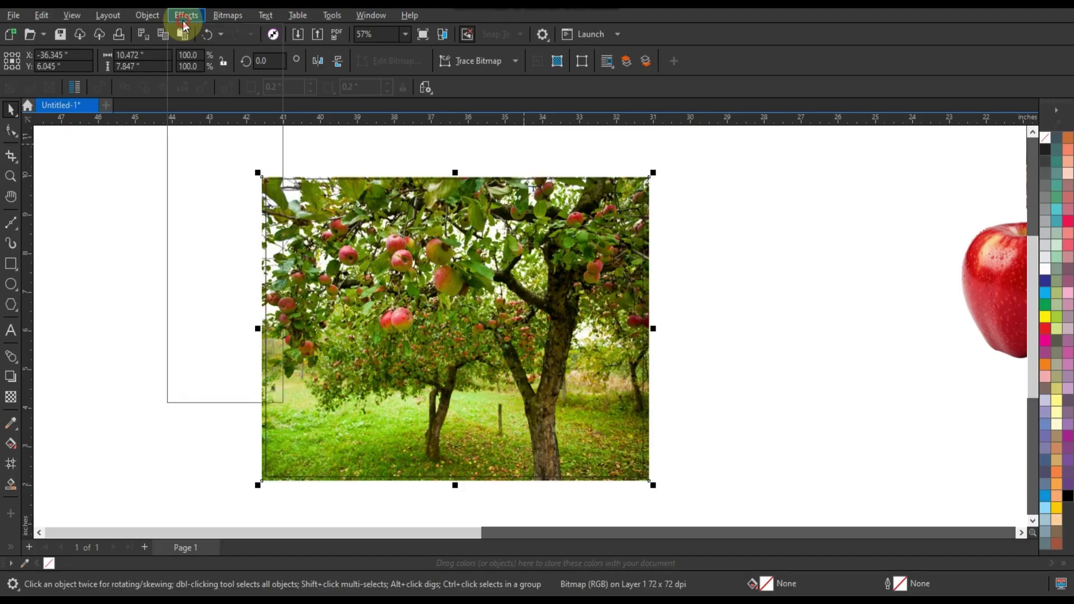
pyautogui.click(183, 21)
pyautogui.scroll(-3, 324, 192)
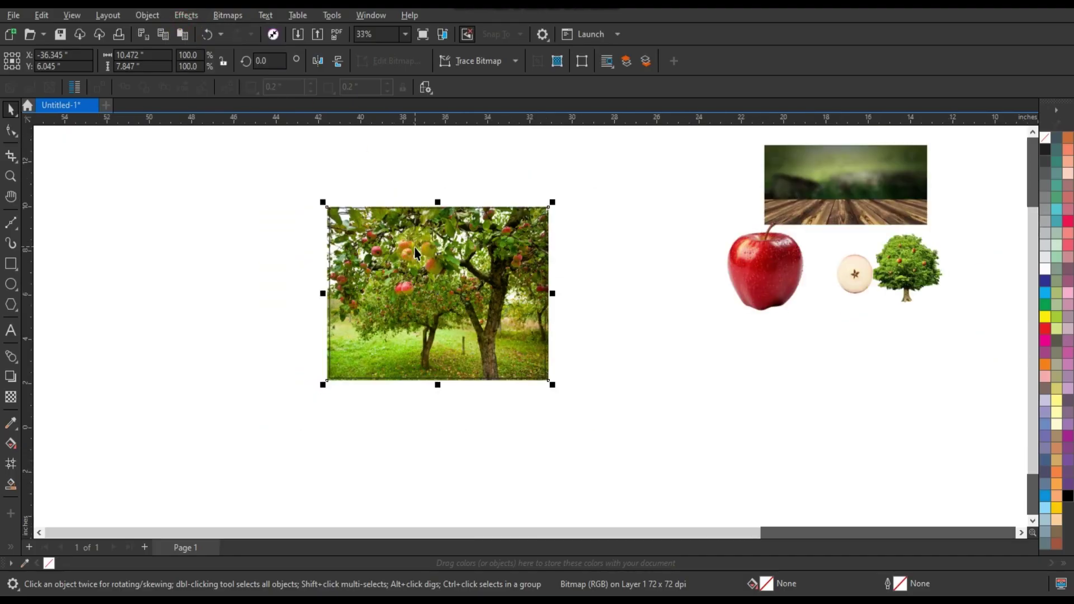
pyautogui.scroll(-2, 323, 192)
pyautogui.moveTo(324, 191); pyautogui.dragTo(766, 350)
pyautogui.moveTo(760, 172); pyautogui.dragTo(333, 346)
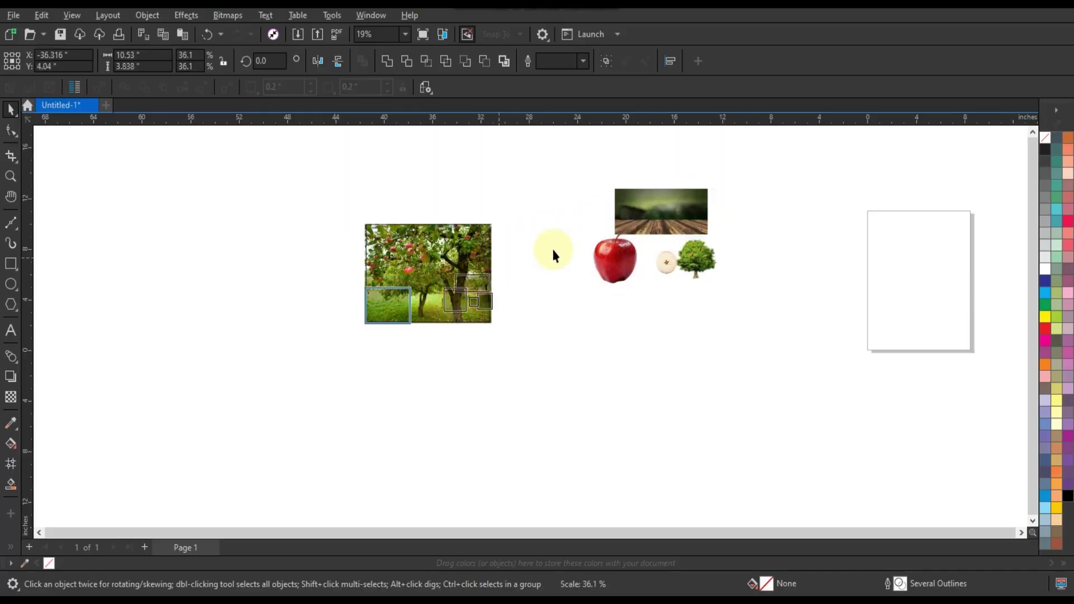
pyautogui.moveTo(706, 194); pyautogui.dragTo(489, 275)
pyautogui.hotkey('shift', 'F2')
# Step: Apply an 11.1-pixel Gaussian Blur to the orchard photo
pyautogui.click(388, 241)
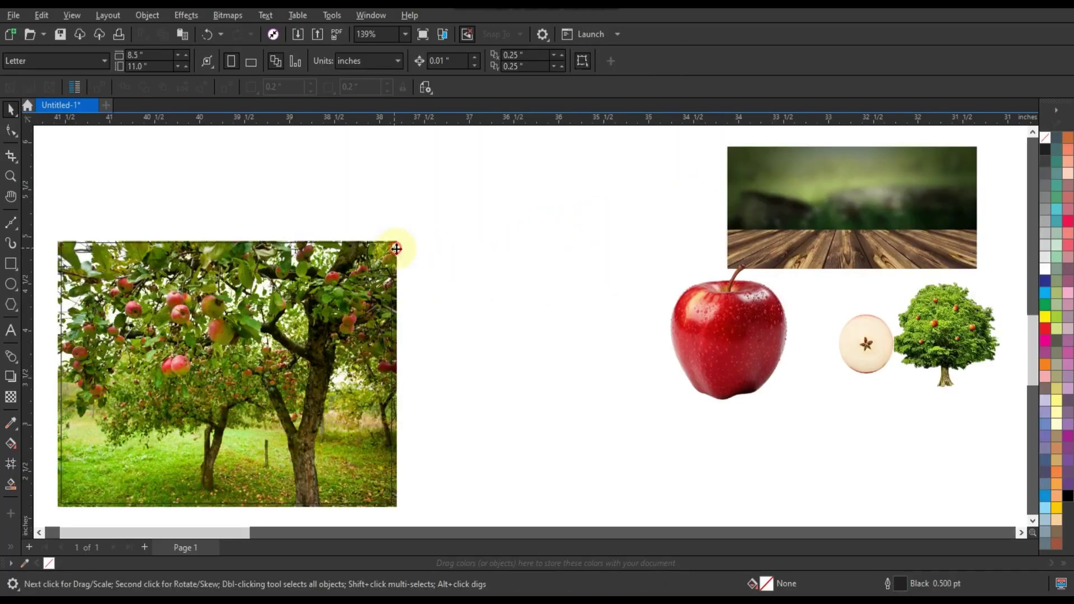
pyautogui.hotkey('shift', 'F2')
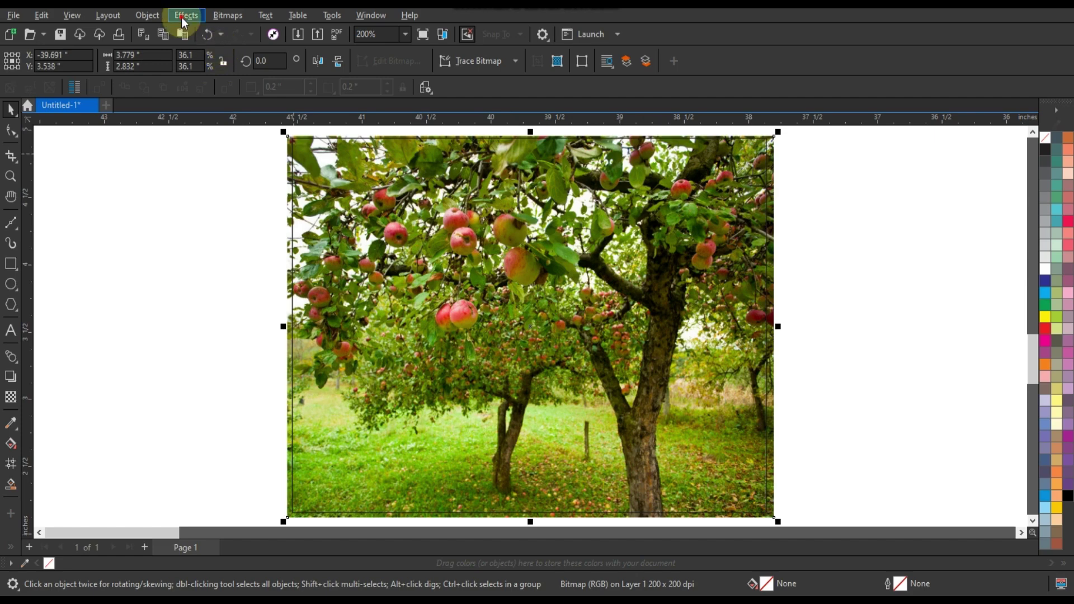
pyautogui.click(182, 16)
pyautogui.moveTo(200, 79)
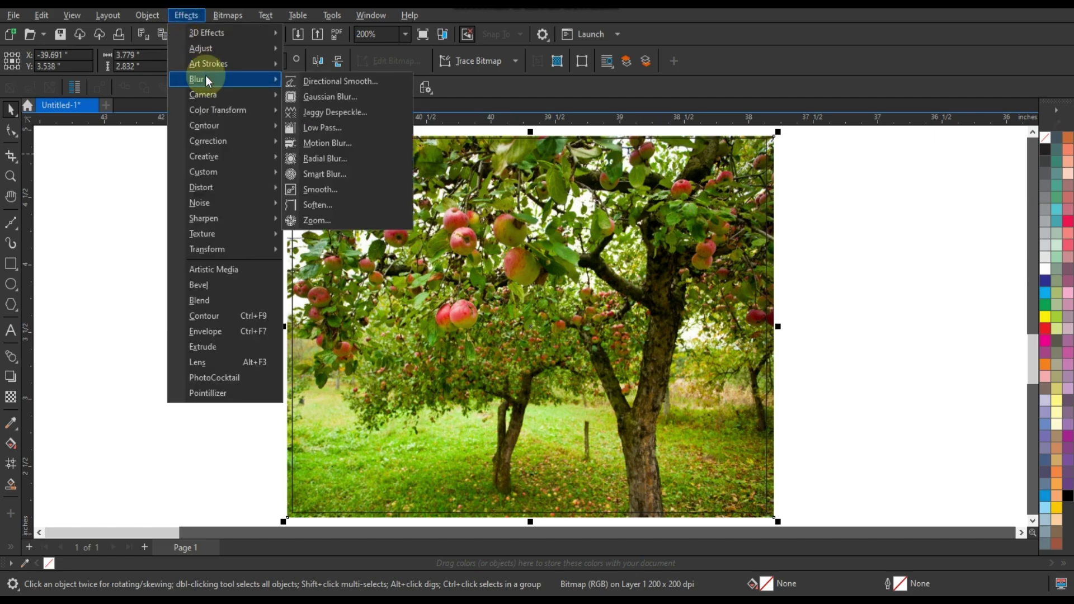
pyautogui.click(312, 95)
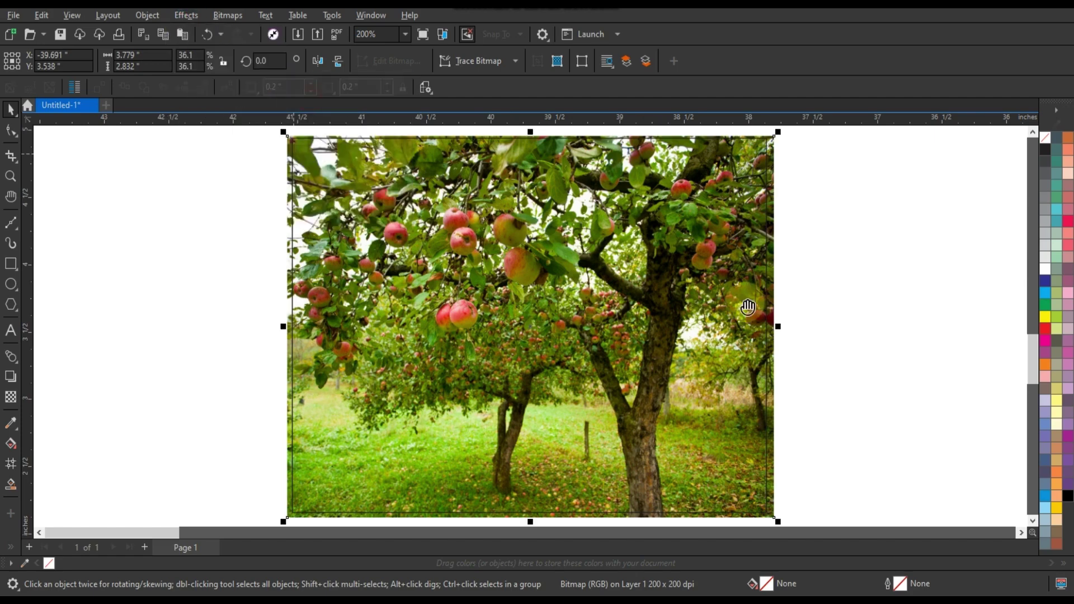
pyautogui.click(478, 280)
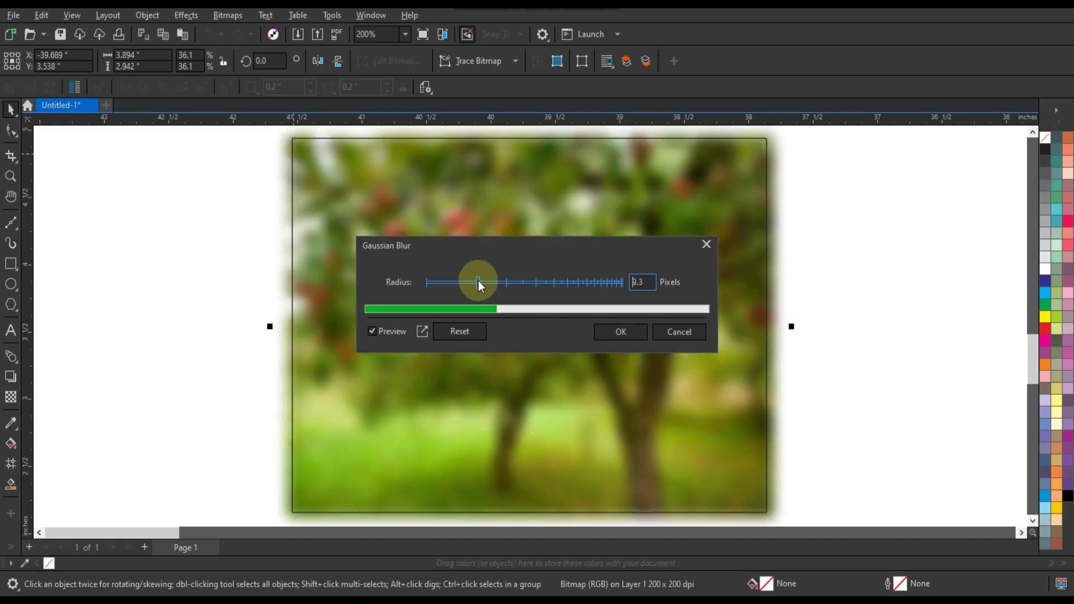
pyautogui.moveTo(478, 281); pyautogui.dragTo(484, 283)
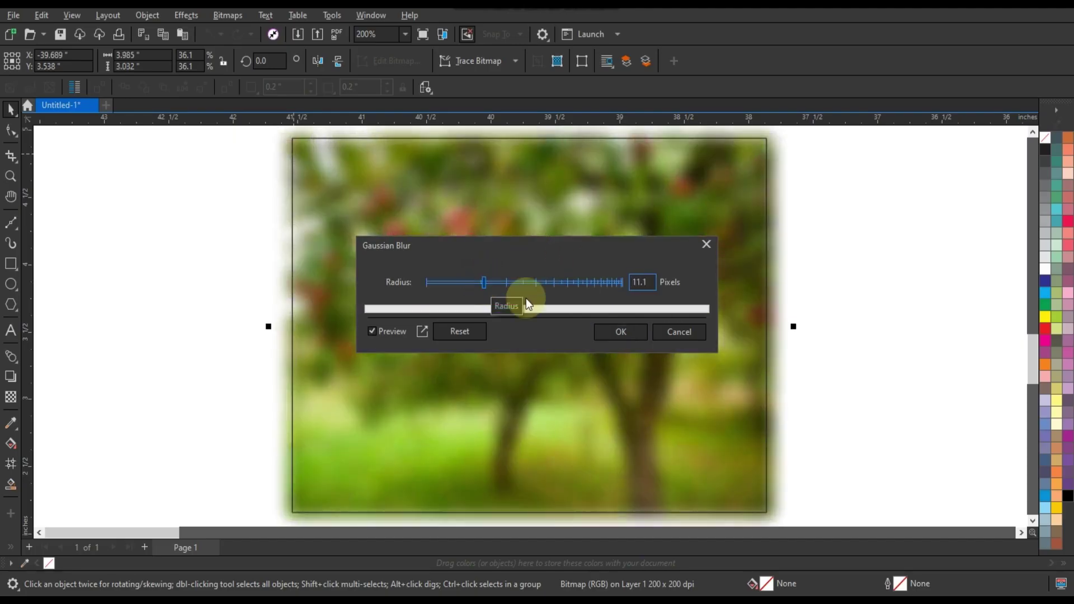
pyautogui.click(615, 332)
# Step: PowerClip the blurred orchard photo inside the rectangle frame
pyautogui.scroll(-1, 629, 344)
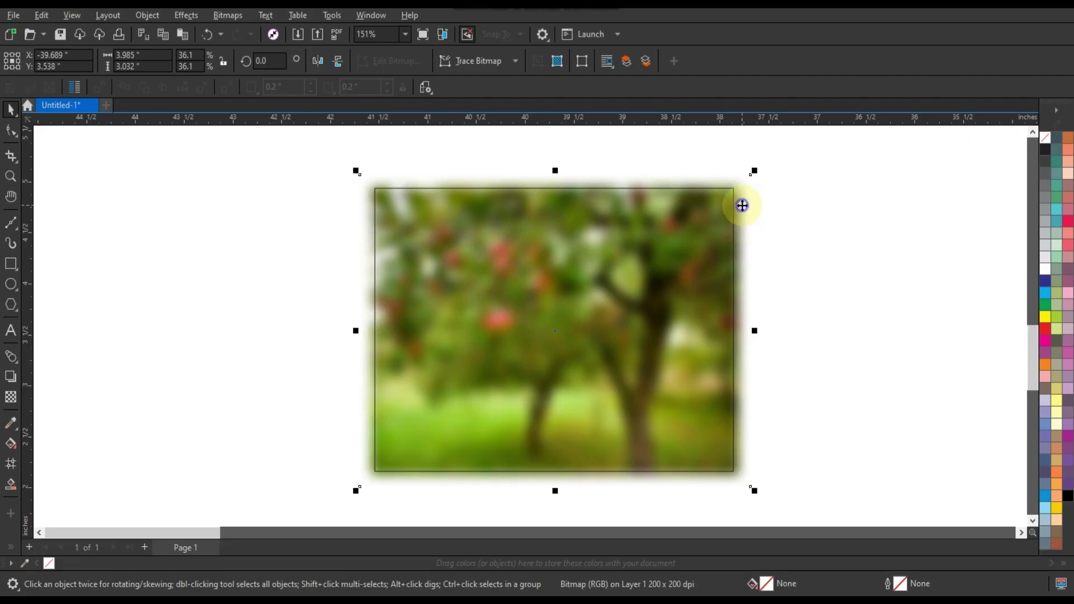
pyautogui.rightClick(742, 207)
pyautogui.click(782, 385)
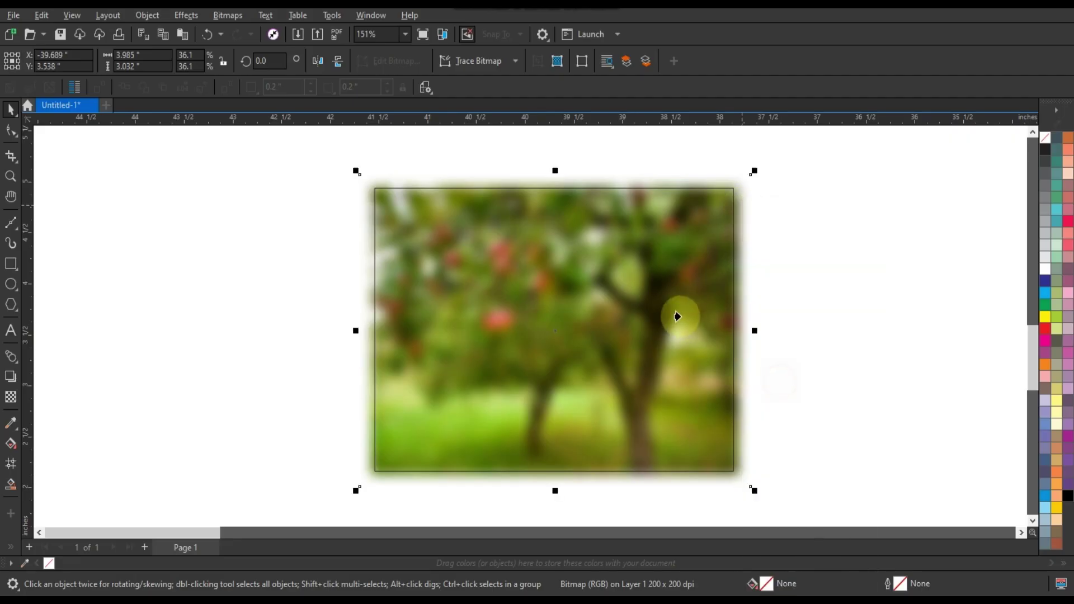
pyautogui.click(679, 315)
# Step: Move the table image over the background and crop it to the wooden planks
pyautogui.click(214, 257)
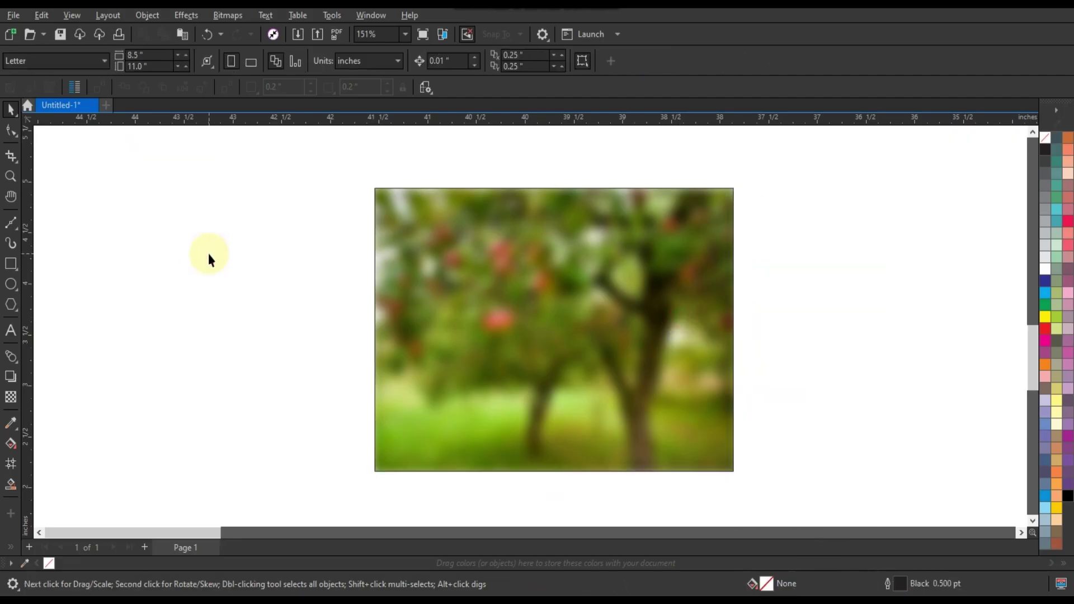
pyautogui.scroll(-1, 210, 256)
pyautogui.moveTo(905, 189)
pyautogui.mouseDown()
pyautogui.moveTo(414, 319)
pyautogui.moveTo(476, 360)
pyautogui.mouseUp()
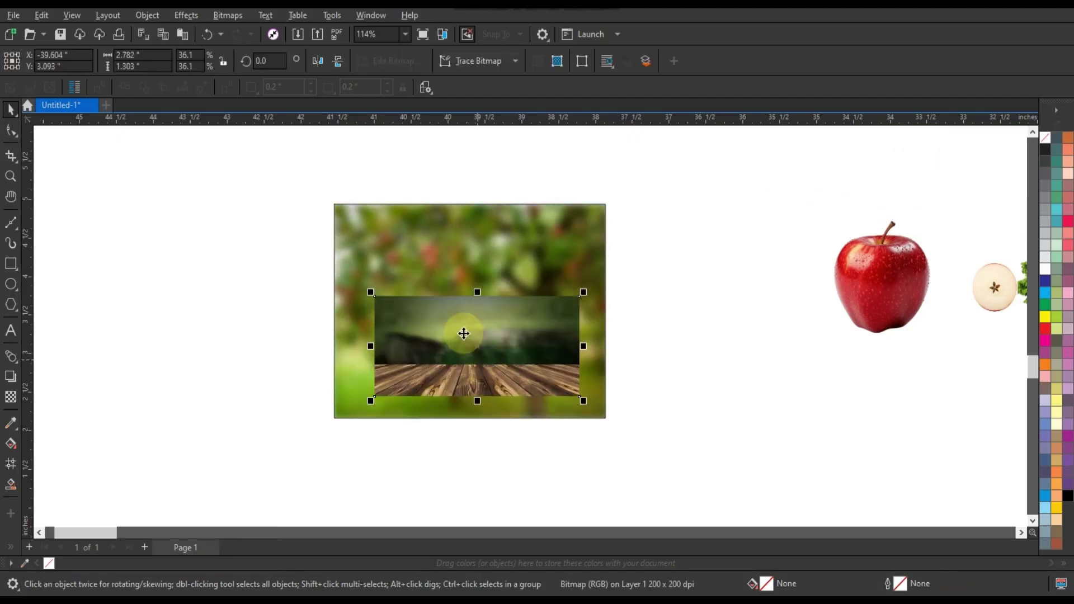
pyautogui.scroll(2, 477, 360)
pyautogui.click(11, 131)
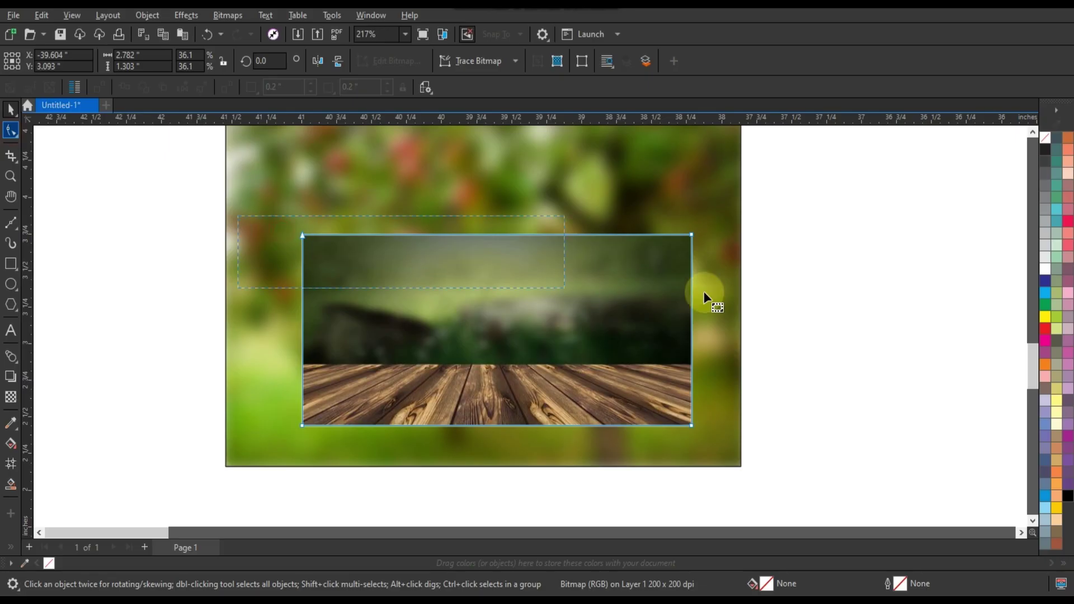
pyautogui.moveTo(692, 237); pyautogui.dragTo(693, 367)
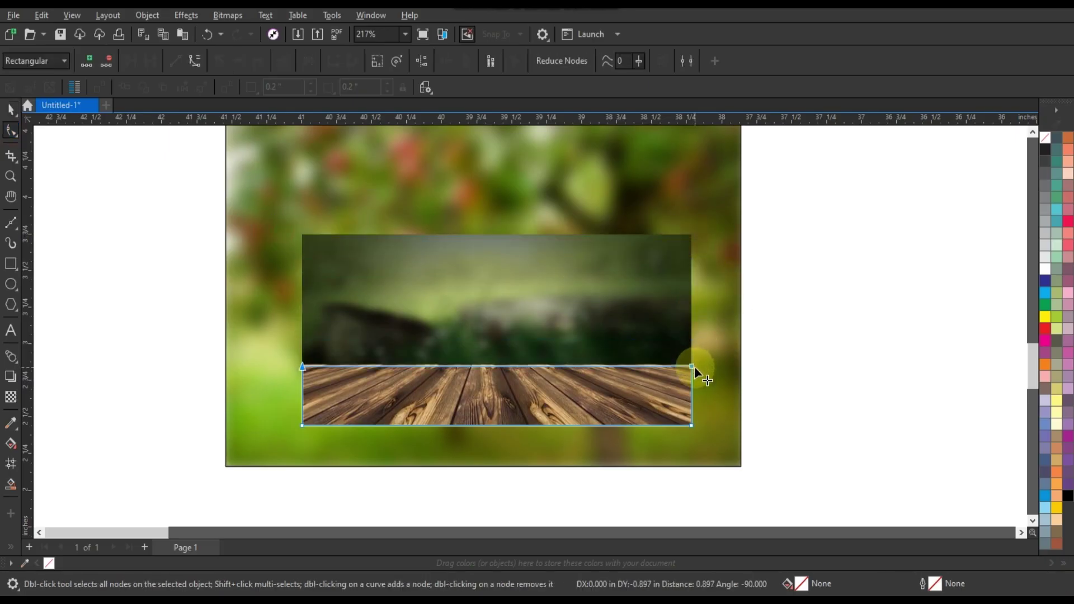
# Step: Stretch the planks across the full width of the background's bottom edge
pyautogui.click(10, 111)
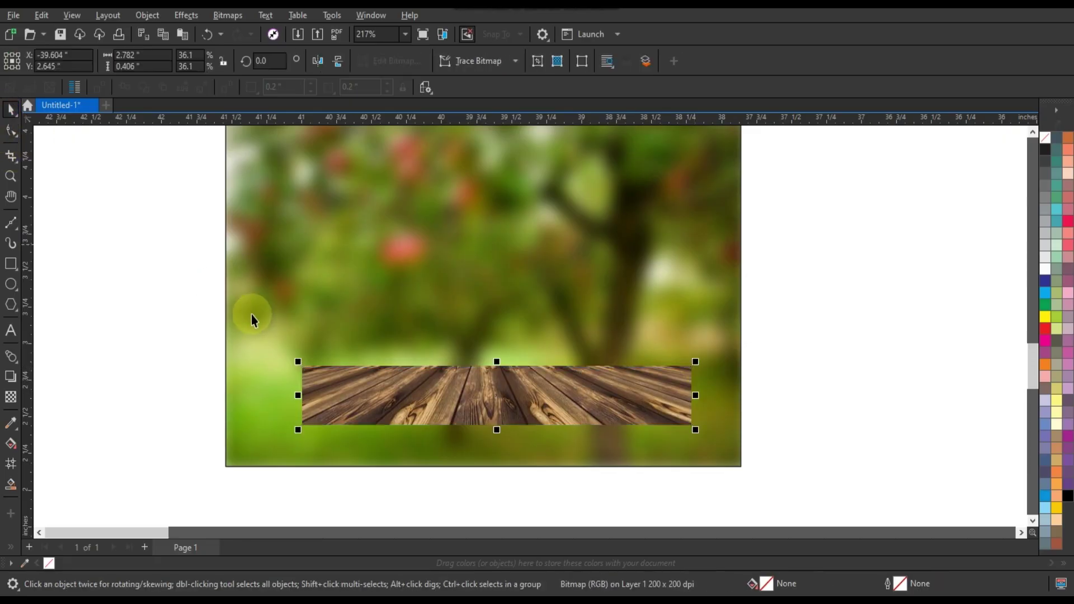
pyautogui.moveTo(312, 388); pyautogui.dragTo(231, 433)
pyautogui.moveTo(614, 407); pyautogui.dragTo(749, 345)
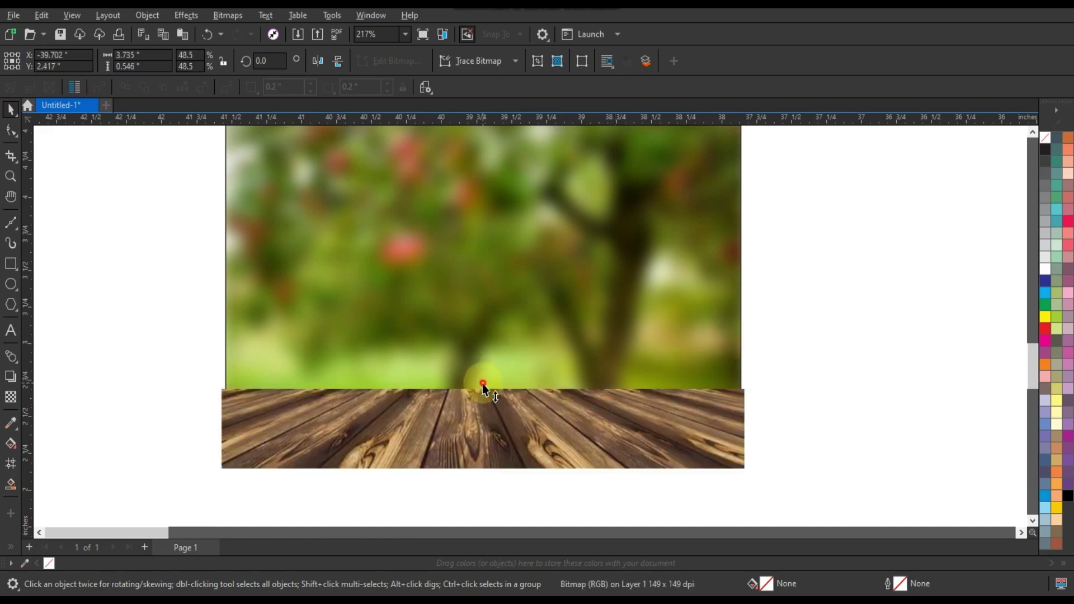
pyautogui.moveTo(482, 387); pyautogui.dragTo(487, 353)
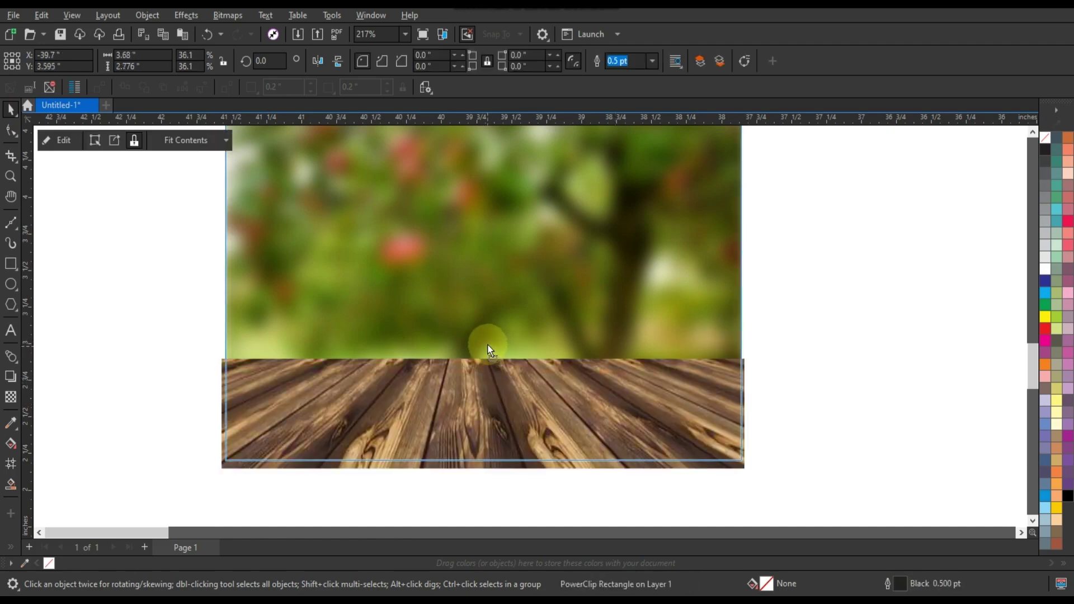
# Step: Stretch the wooden planks taller, to 0.89 inches
pyautogui.click(486, 366)
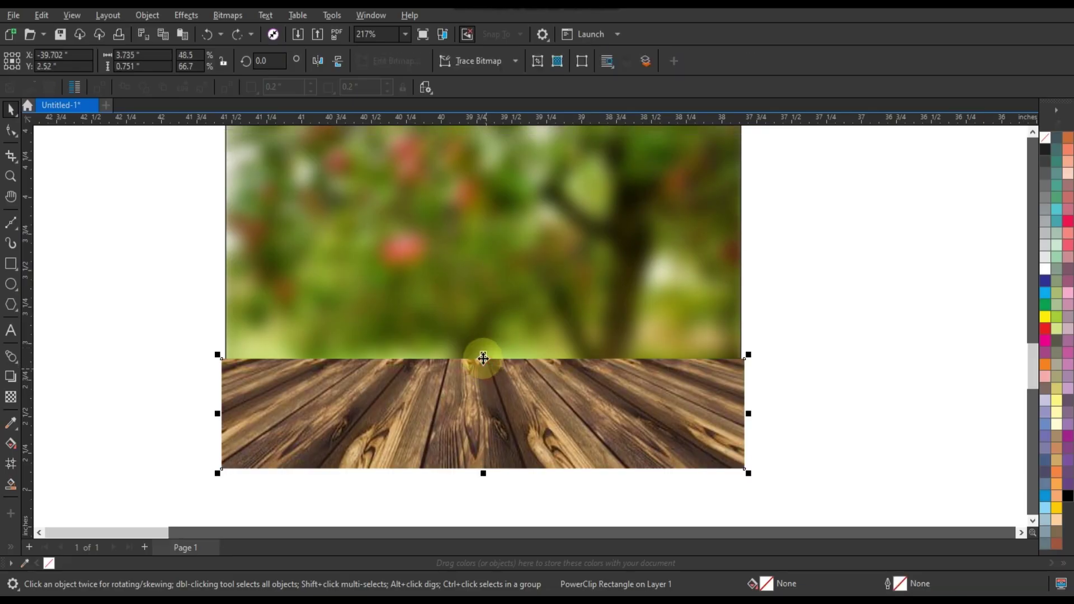
pyautogui.moveTo(483, 358); pyautogui.dragTo(482, 345)
pyautogui.rightClick(487, 361)
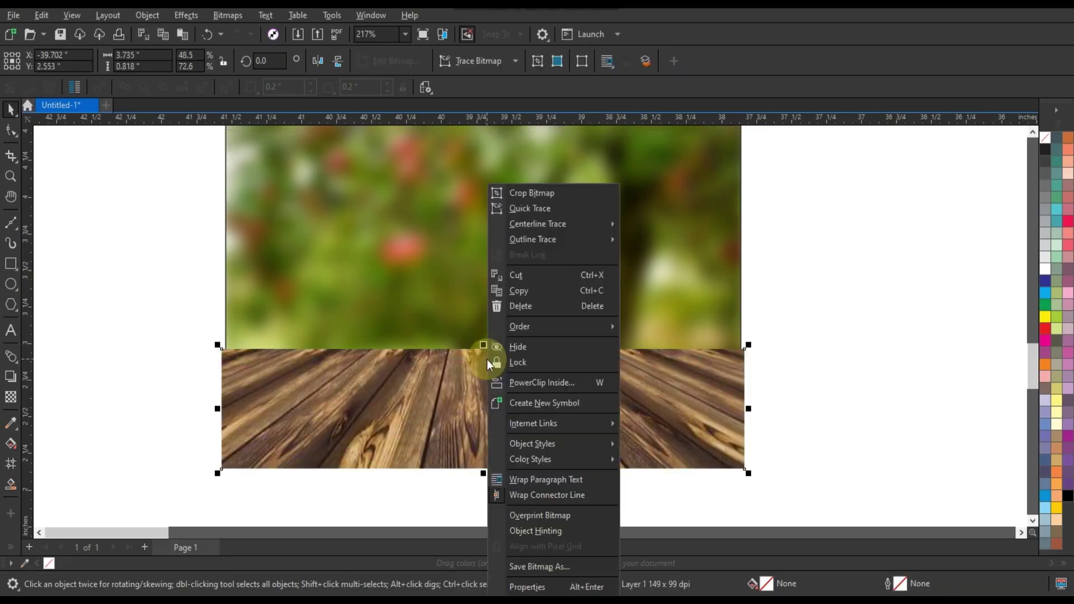
pyautogui.click(461, 353)
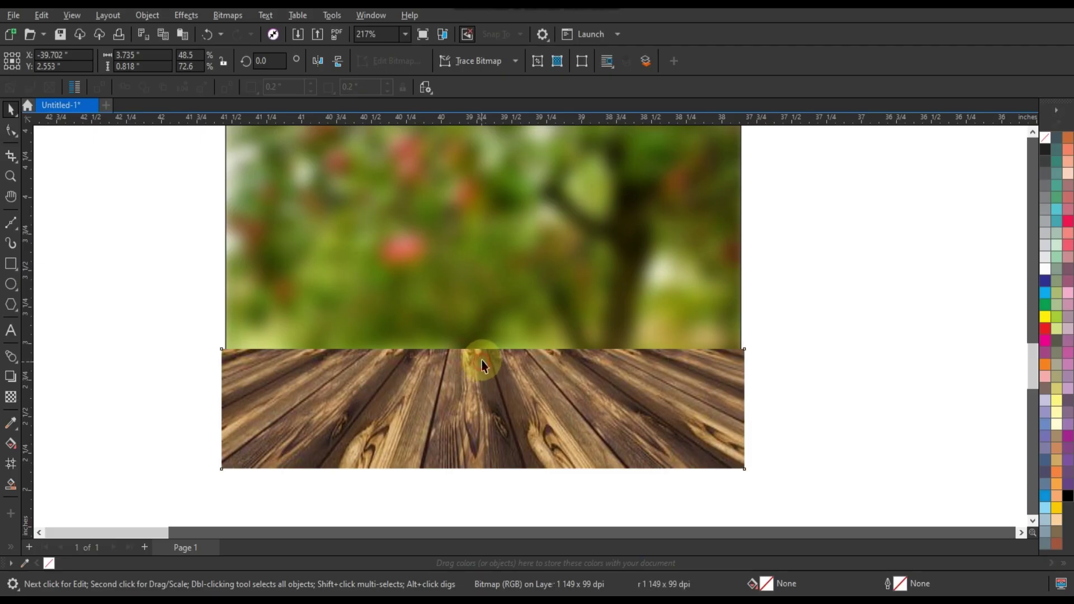
pyautogui.moveTo(483, 345); pyautogui.dragTo(485, 334)
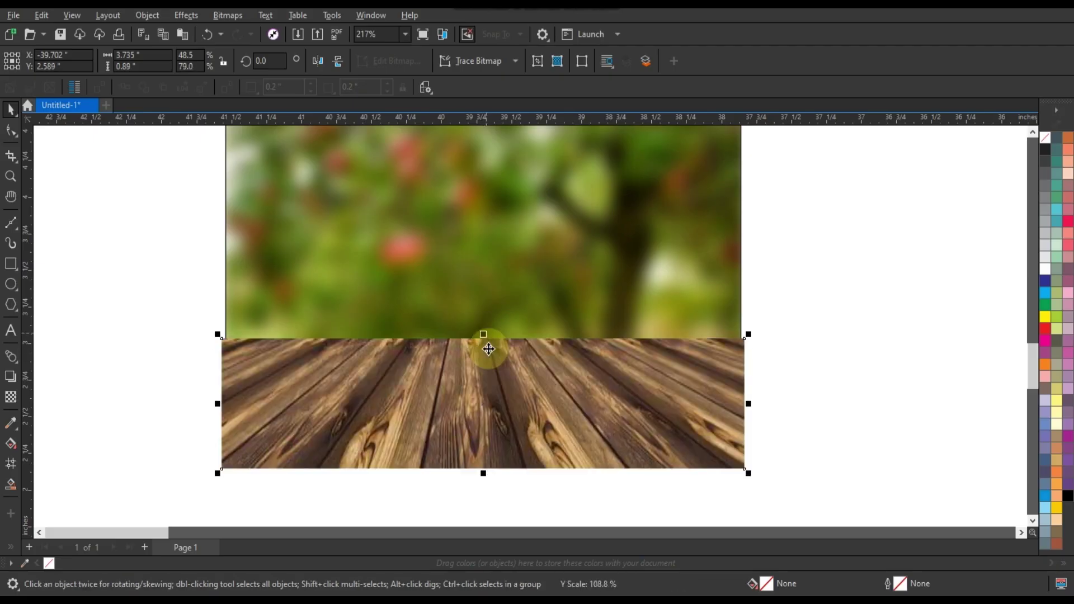
# Step: PowerClip the wooden planks inside the orchard frame
pyautogui.rightClick(488, 349)
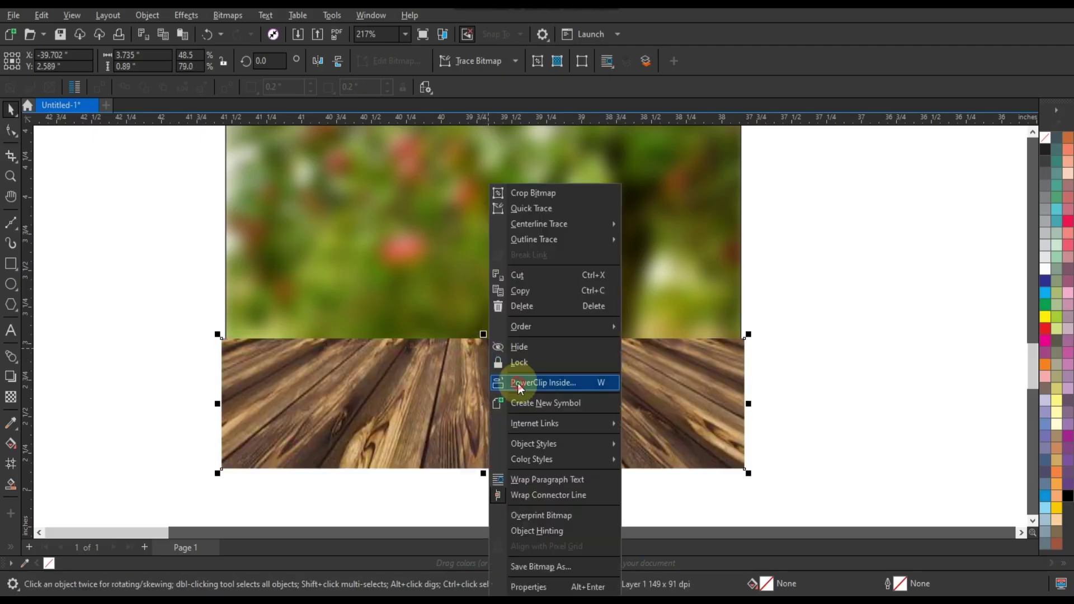
pyautogui.click(518, 383)
pyautogui.click(499, 287)
pyautogui.scroll(-2, 444, 433)
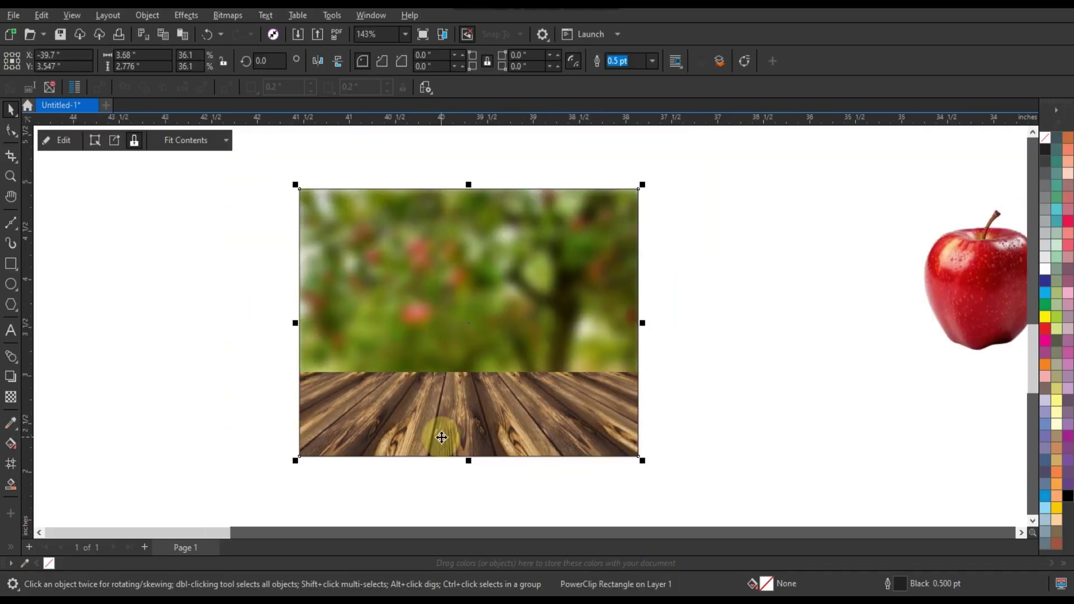
pyautogui.click(982, 317)
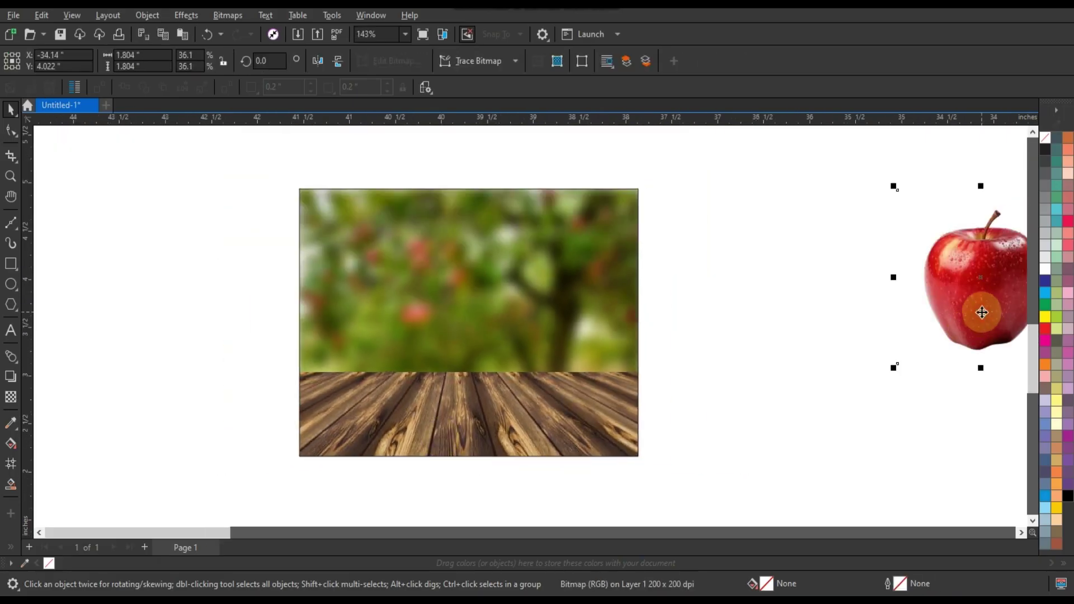
# Step: Move the red apple into the scene frame and enlarge it to 49.1%
pyautogui.moveTo(981, 312); pyautogui.dragTo(460, 349)
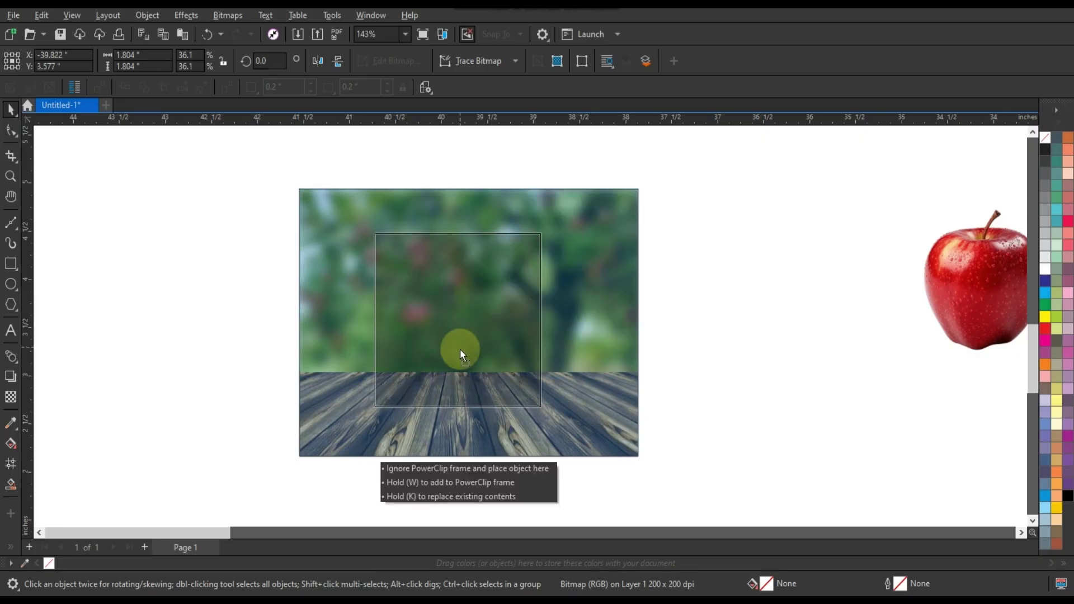
pyautogui.scroll(2, 598, 354)
pyautogui.moveTo(545, 377); pyautogui.dragTo(556, 385)
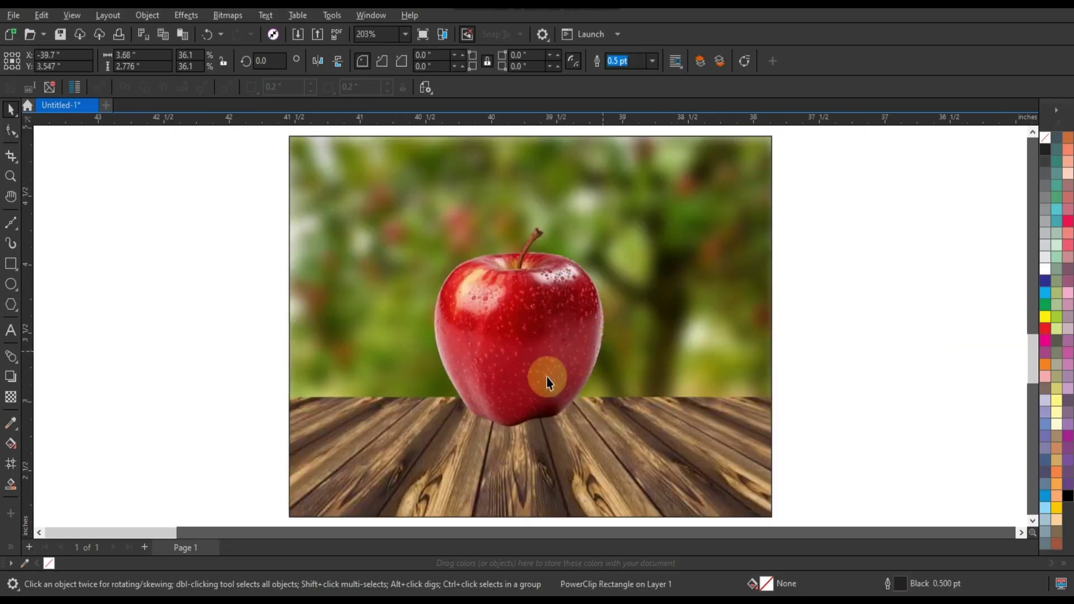
pyautogui.moveTo(644, 202)
pyautogui.mouseDown()
pyautogui.moveTo(705, 167)
pyautogui.moveTo(694, 156)
pyautogui.mouseUp()
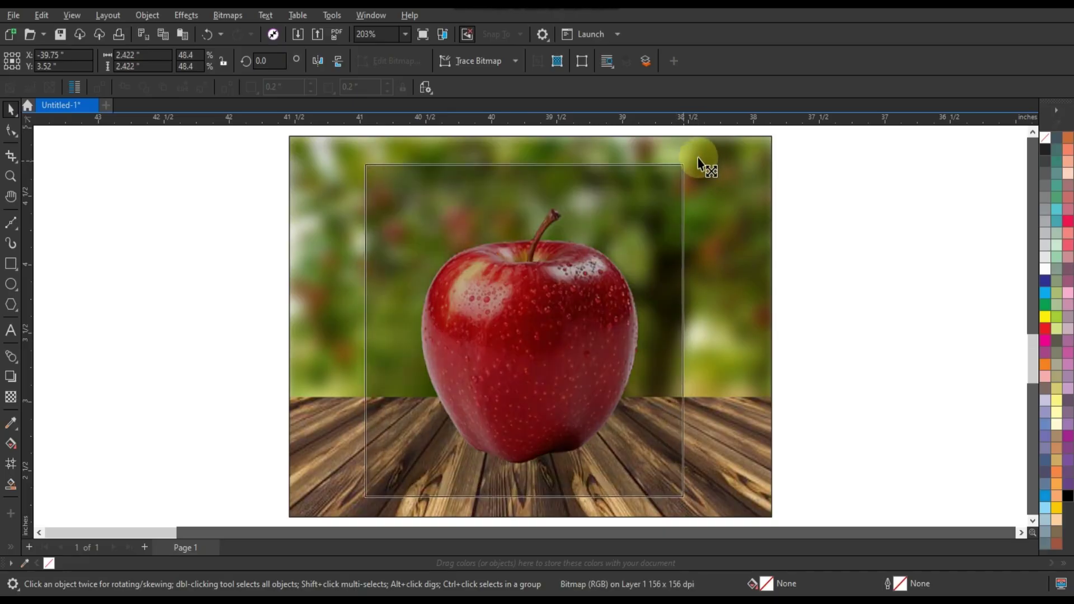
# Step: Place a spare copy of the apple left of the page and reselect the centre apple
pyautogui.scroll(-1, 426, 249)
pyautogui.moveTo(511, 318); pyautogui.dragTo(174, 325)
pyautogui.click(563, 335)
pyautogui.scroll(2, 593, 330)
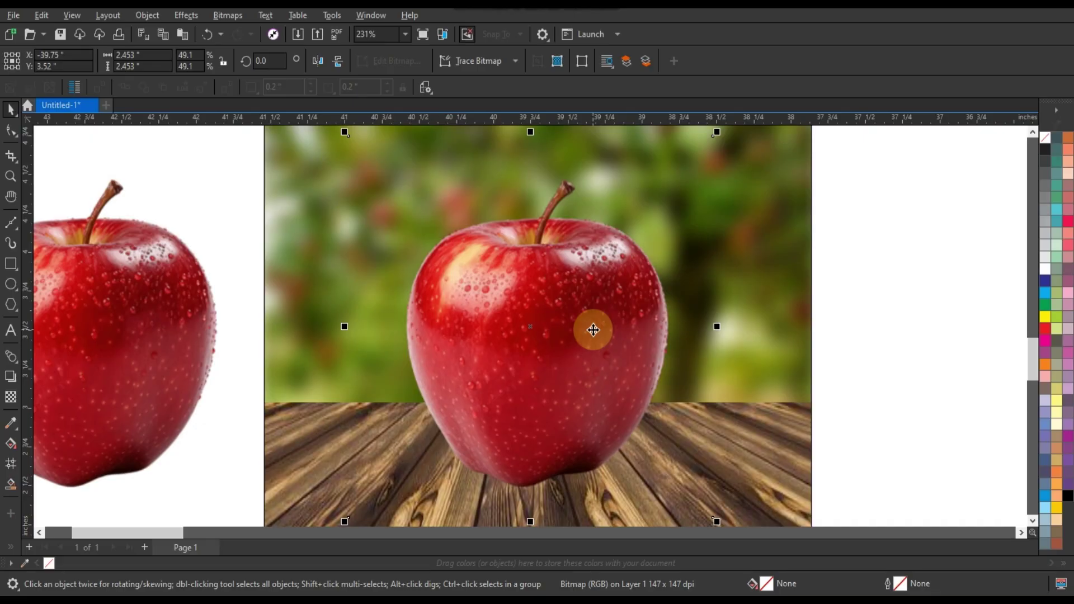
# Step: Convert the centre apple to a Grayscale (8-bit) bitmap
pyautogui.click(234, 22)
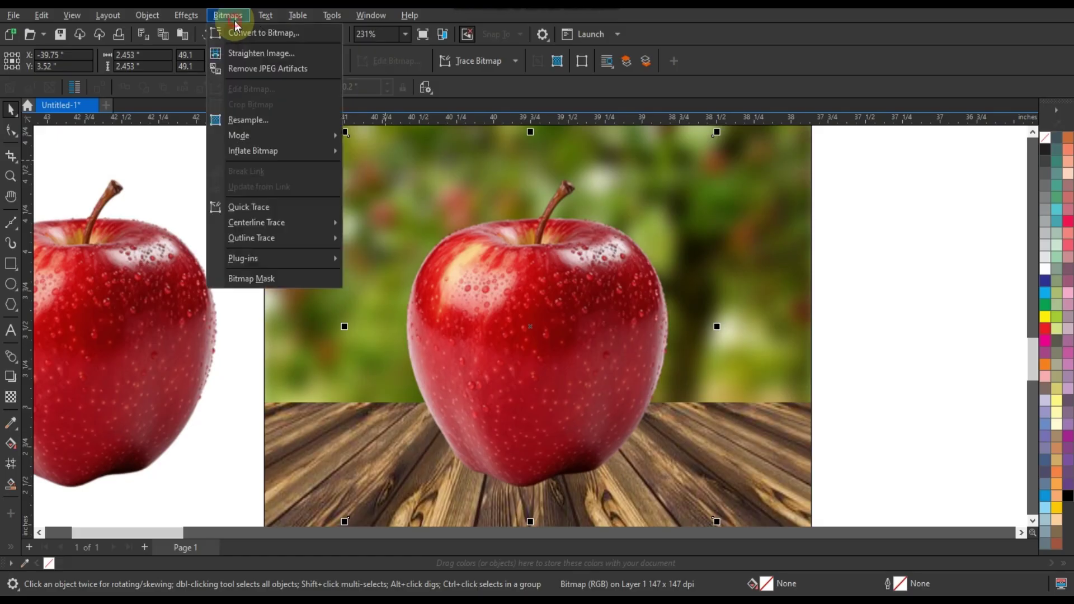
pyautogui.click(238, 33)
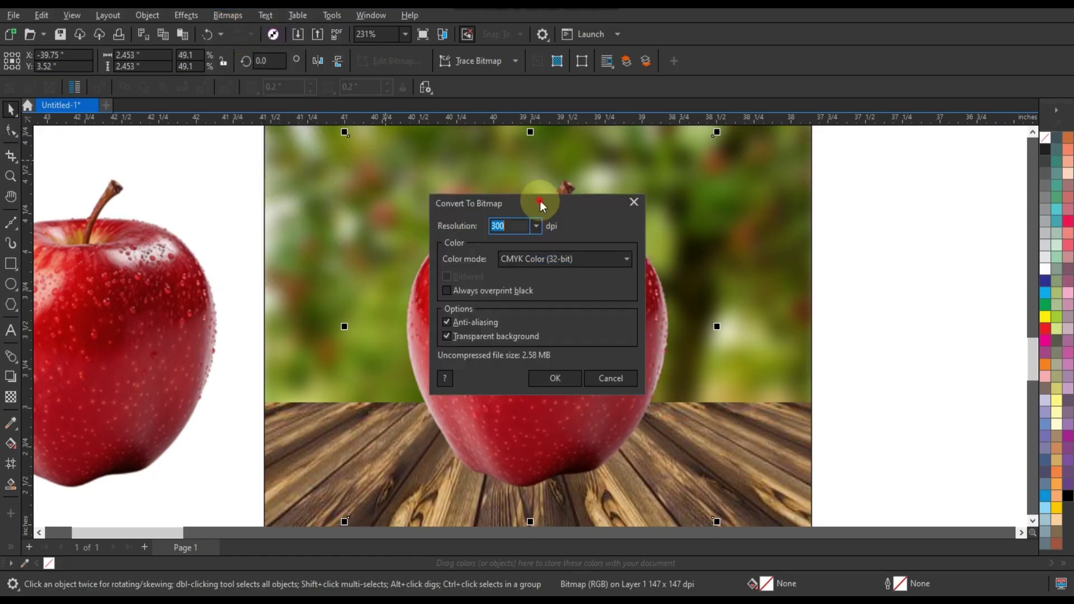
pyautogui.moveTo(541, 204); pyautogui.dragTo(854, 206)
pyautogui.click(862, 261)
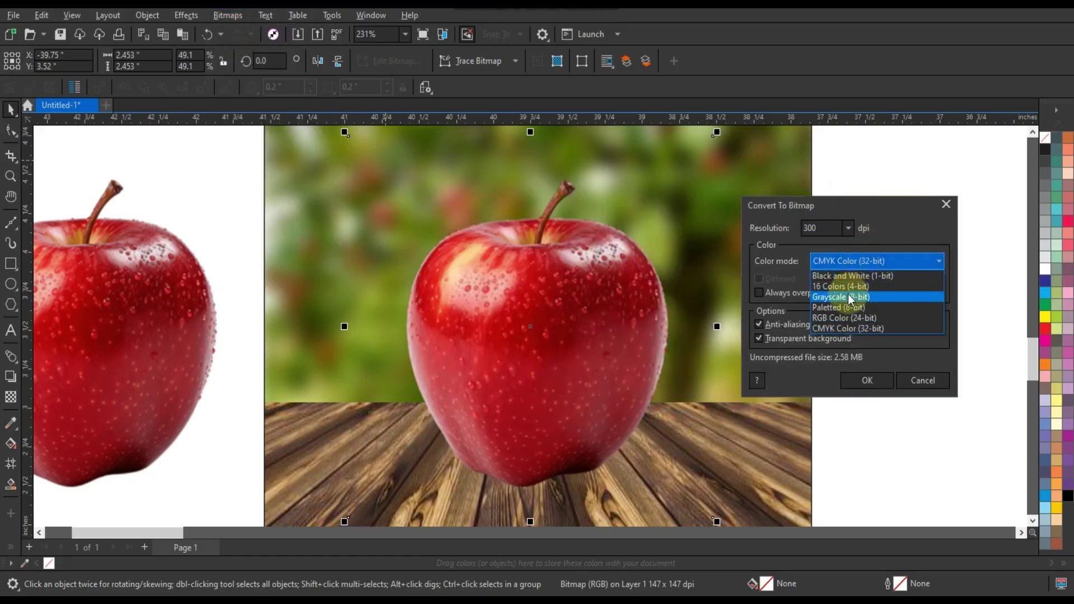
pyautogui.click(849, 297)
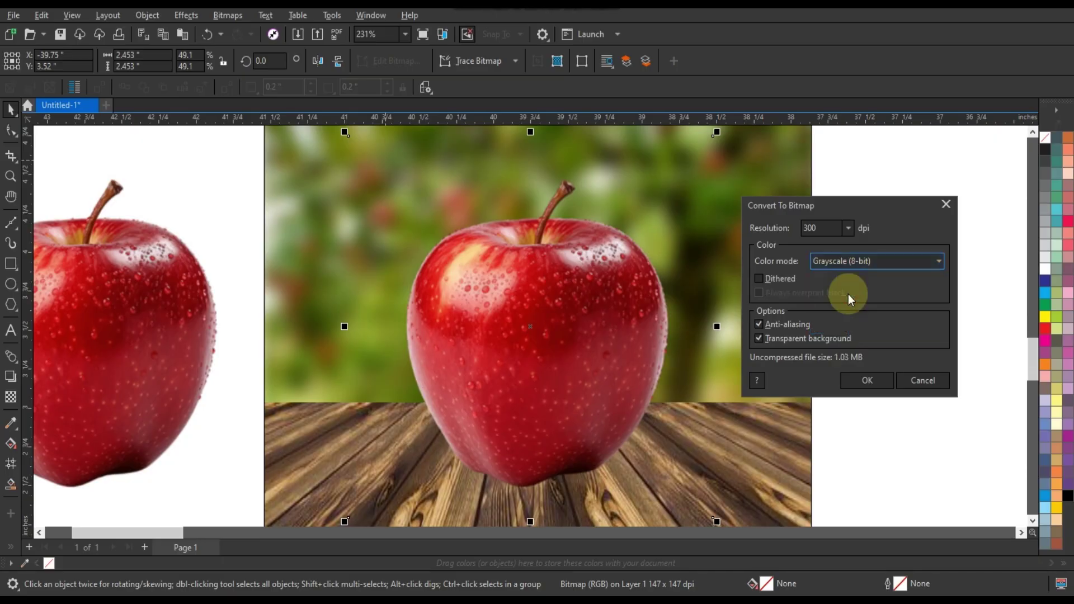
pyautogui.click(858, 379)
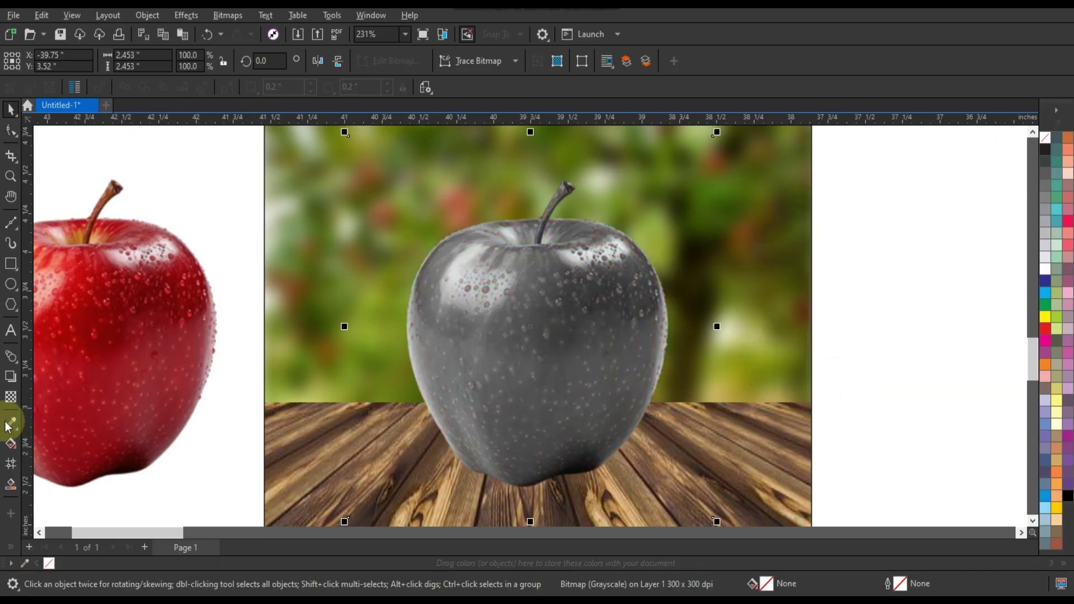
# Step: Give the grayscale apple Screen-mode transparency
pyautogui.click(11, 399)
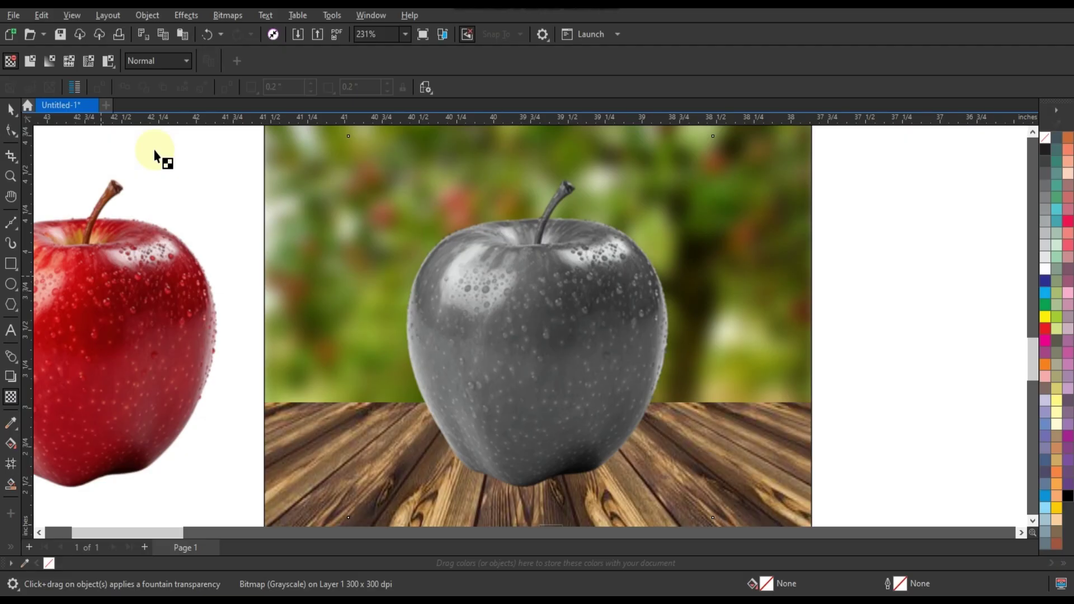
pyautogui.click(164, 65)
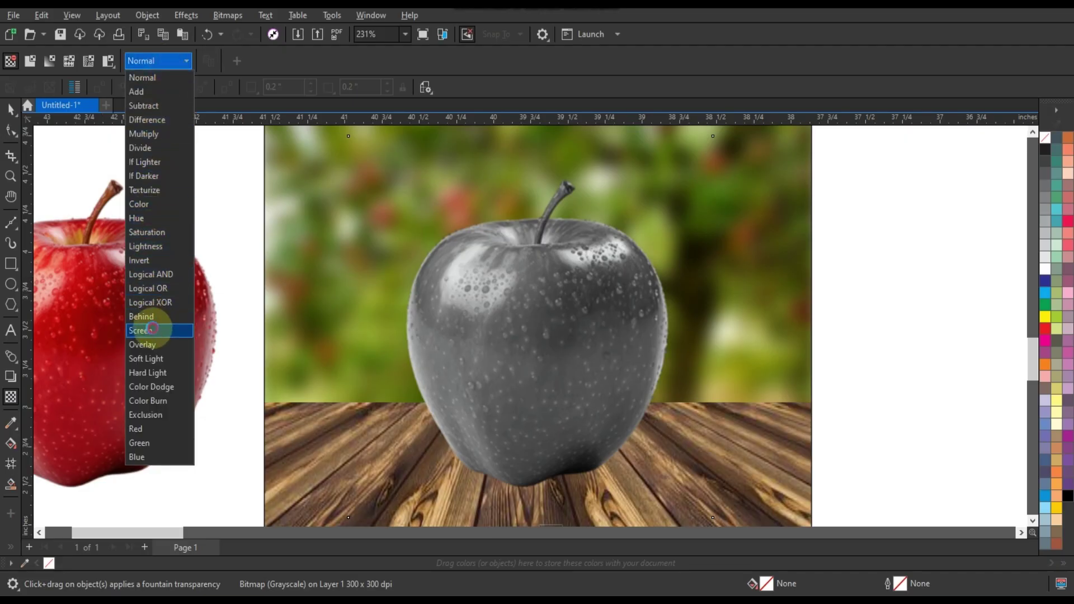
pyautogui.click(153, 331)
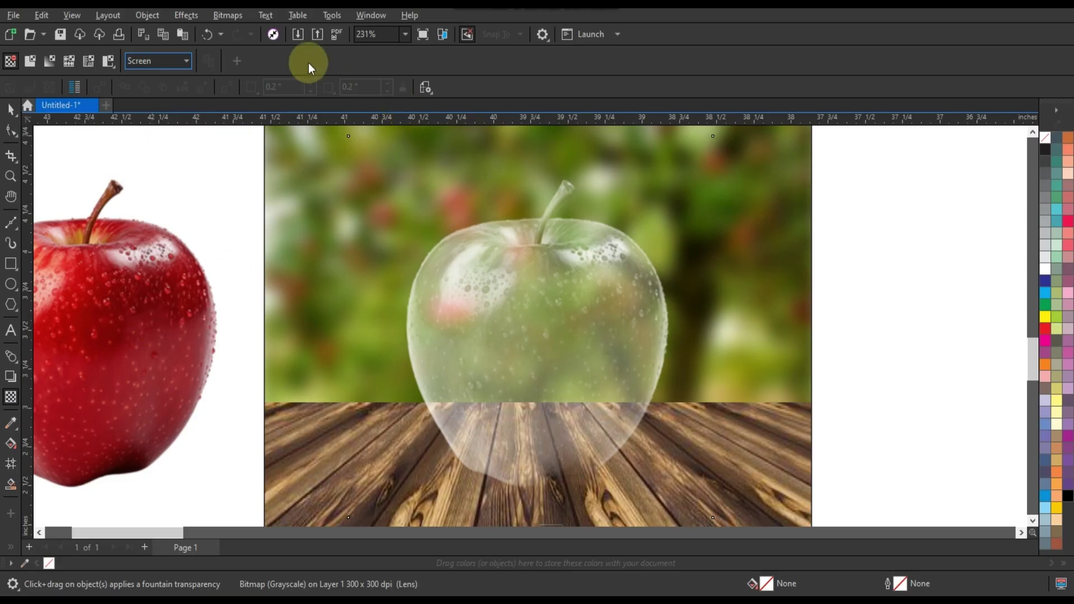
pyautogui.click(195, 15)
pyautogui.moveTo(200, 48)
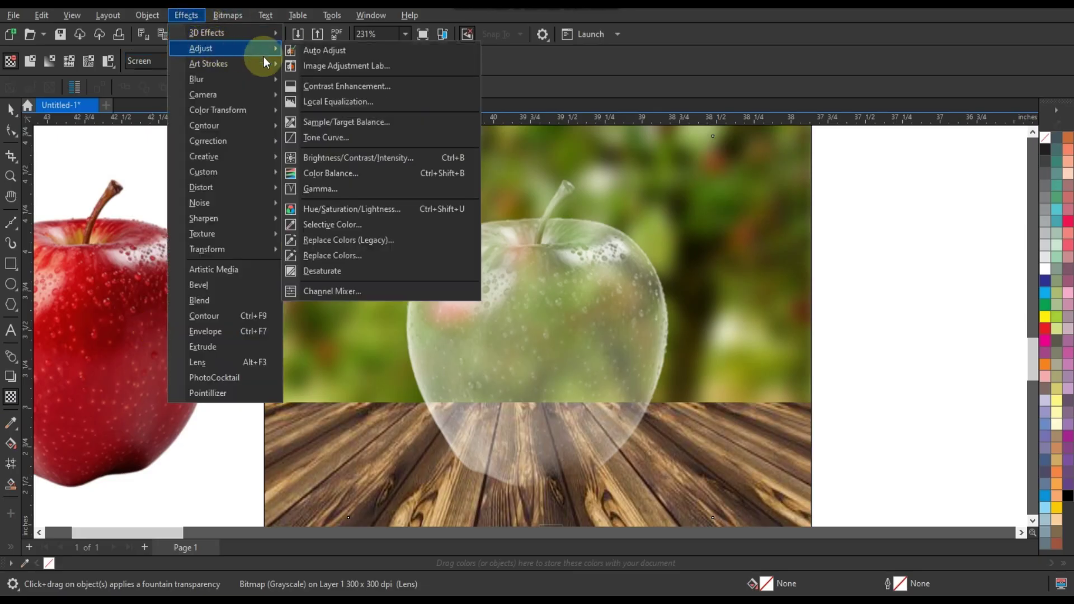
# Step: Apply Brightness/Contrast/Intensity of -5, 40 and -15 to the glass apple
pyautogui.click(334, 157)
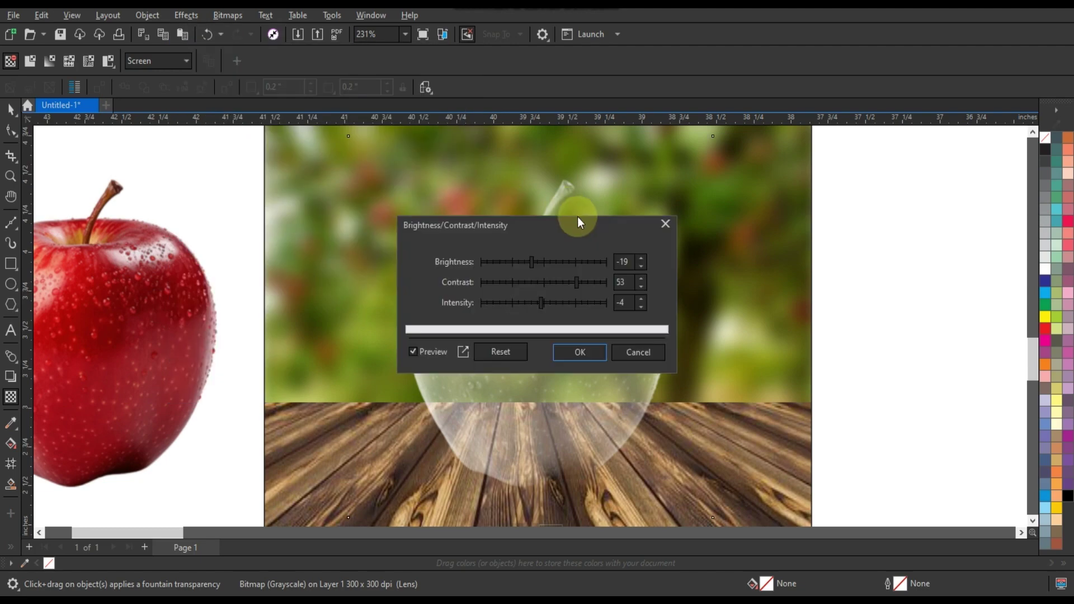
pyautogui.moveTo(562, 227); pyautogui.dragTo(852, 247)
pyautogui.click(849, 302)
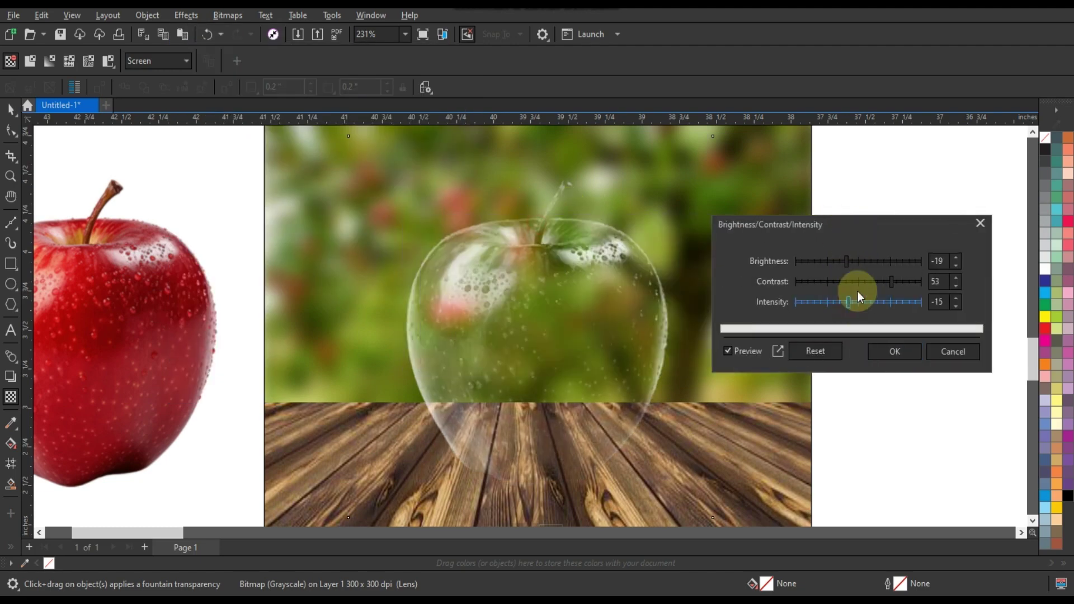
pyautogui.click(871, 282)
pyautogui.moveTo(840, 262); pyautogui.dragTo(884, 281)
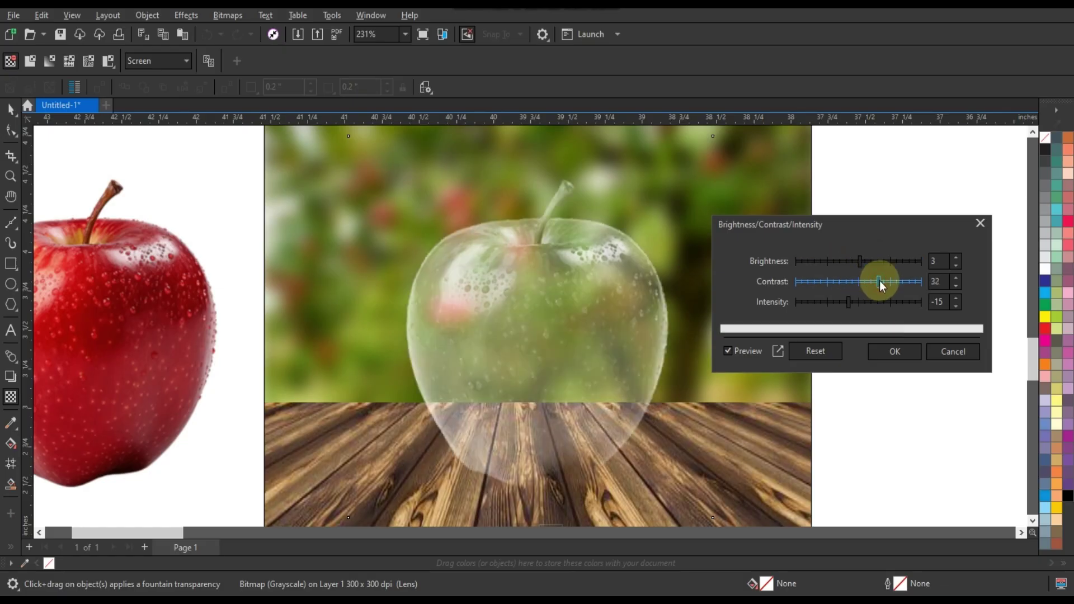
pyautogui.click(855, 262)
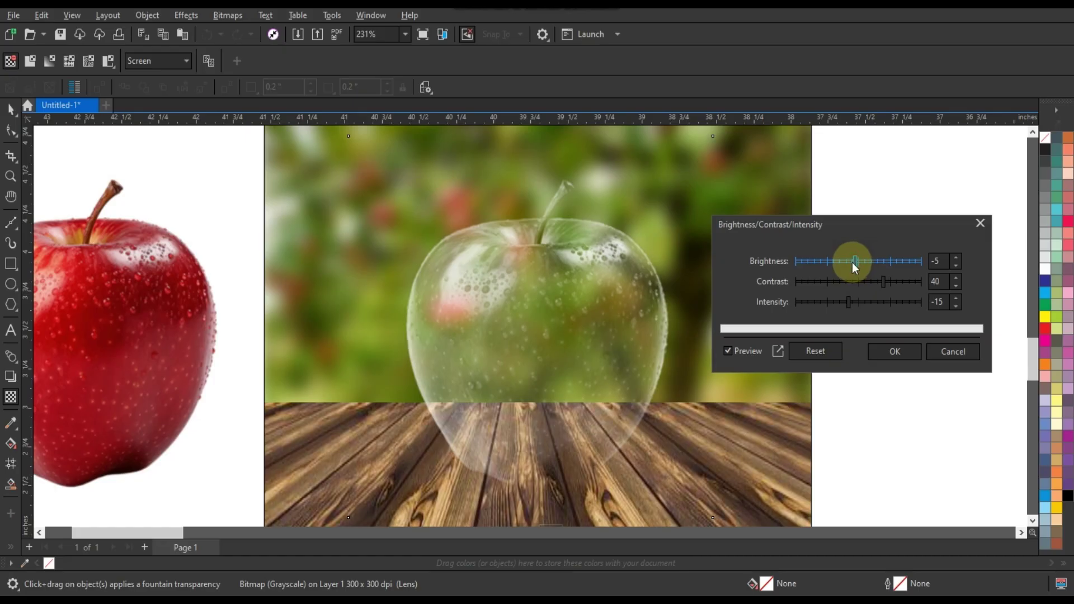
pyautogui.click(851, 261)
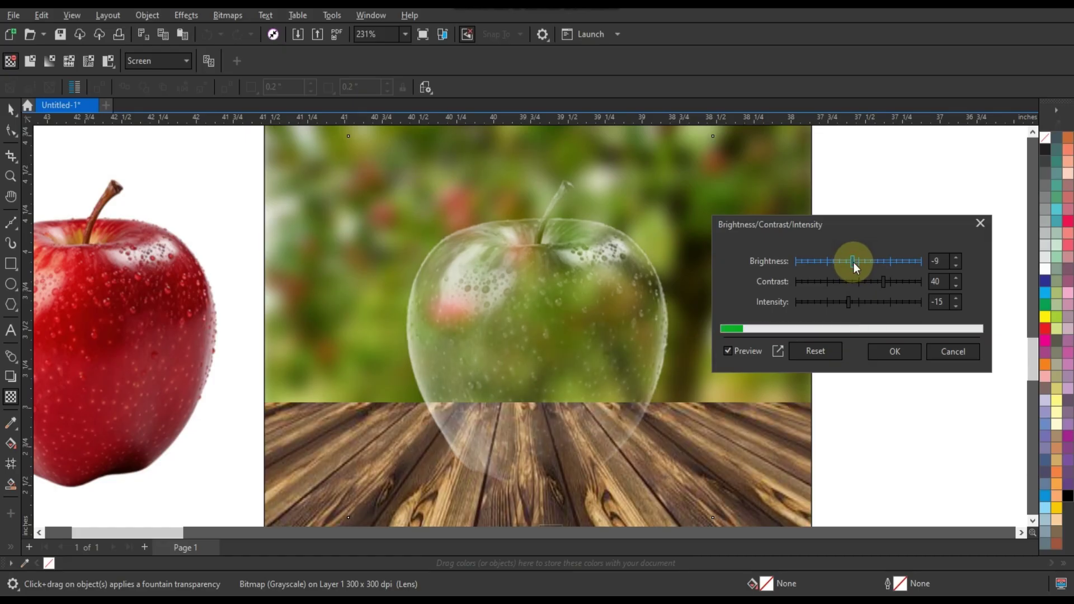
pyautogui.click(854, 261)
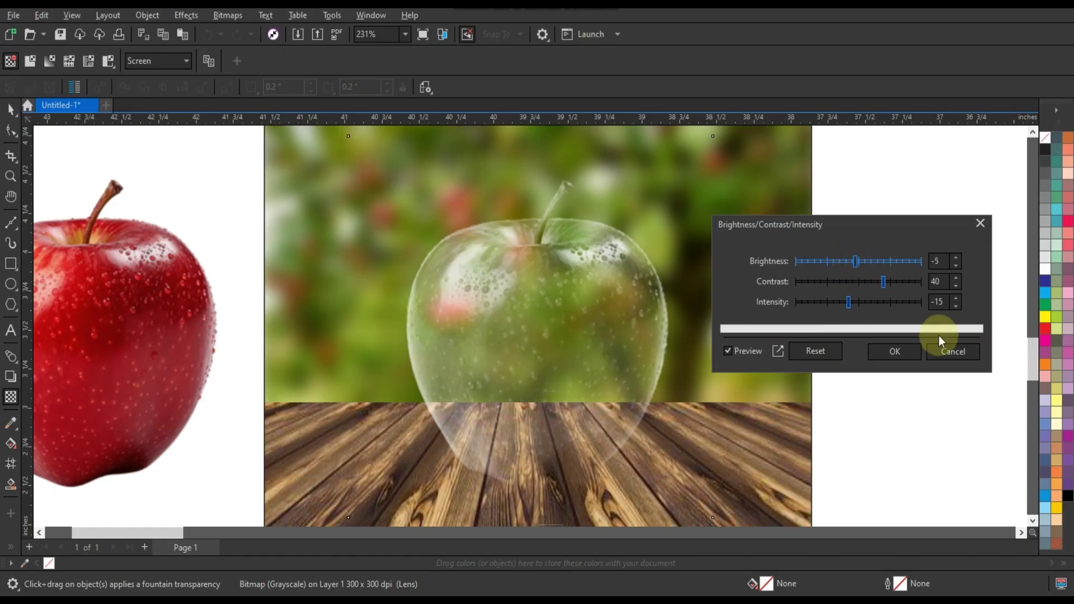
pyautogui.click(903, 351)
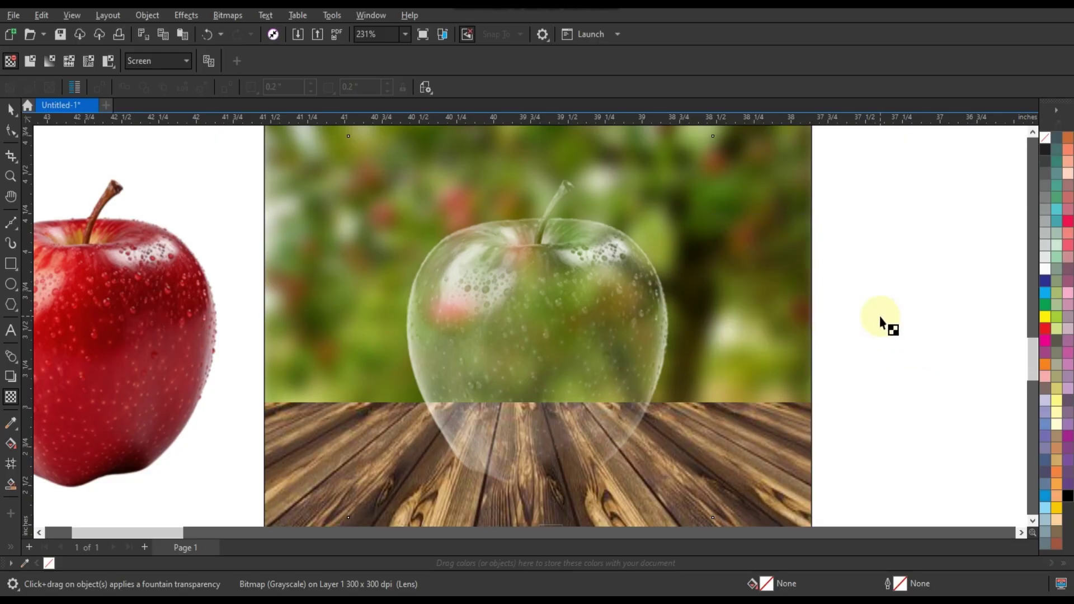
# Step: Crop the glass apple to its top half by raising its bottom nodes
pyautogui.click(10, 110)
pyautogui.click(594, 318)
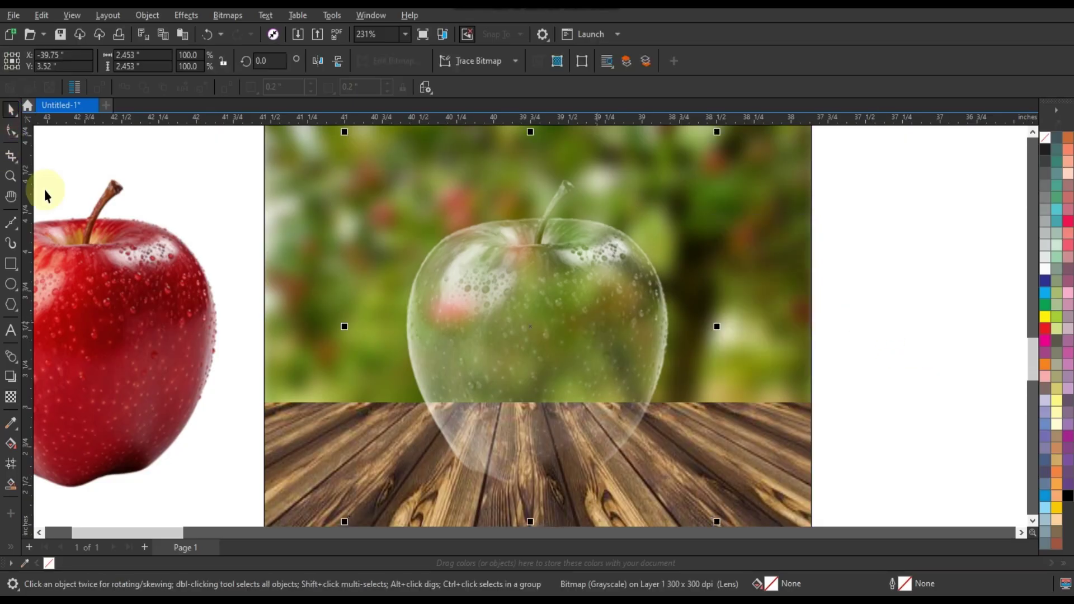
pyautogui.click(10, 130)
pyautogui.click(472, 295)
pyautogui.scroll(-1, 472, 295)
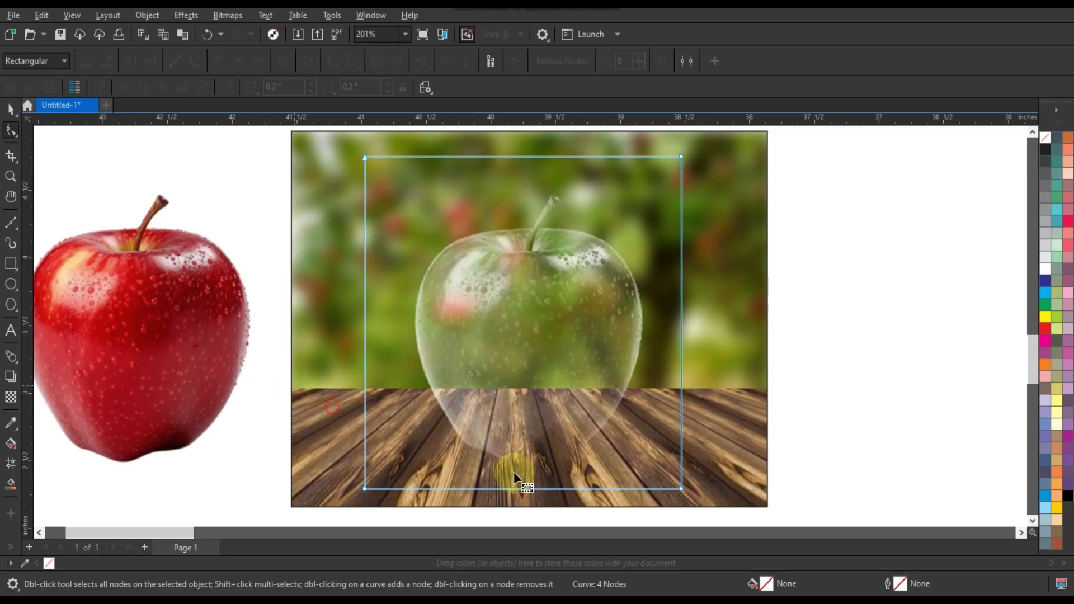
pyautogui.click(681, 488)
pyautogui.moveTo(681, 488); pyautogui.dragTo(670, 366)
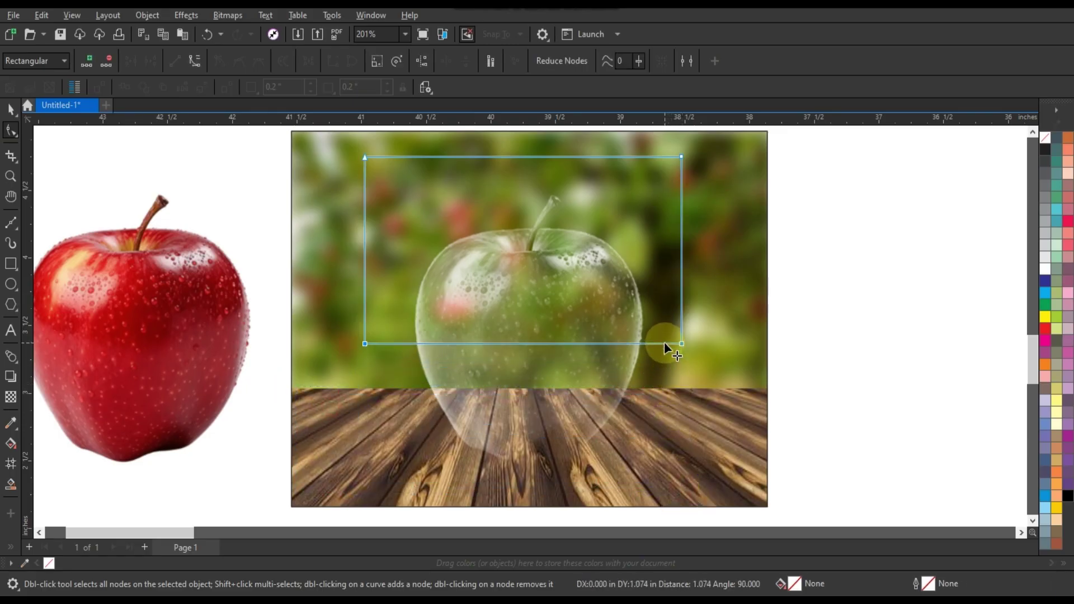
pyautogui.moveTo(669, 367); pyautogui.dragTo(663, 343)
# Step: Centre the red apple on the glass apple and crop it to its lower half
pyautogui.click(10, 109)
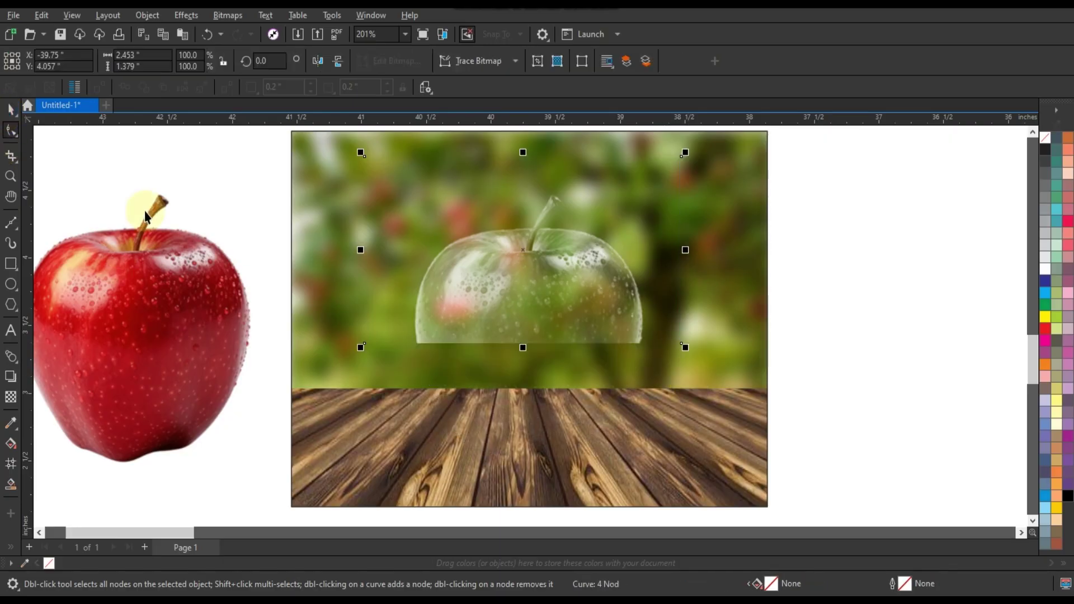
pyautogui.click(187, 271)
pyautogui.click(479, 309)
pyautogui.keyDown('shift'); pyautogui.click(172, 343); pyautogui.keyUp('shift')
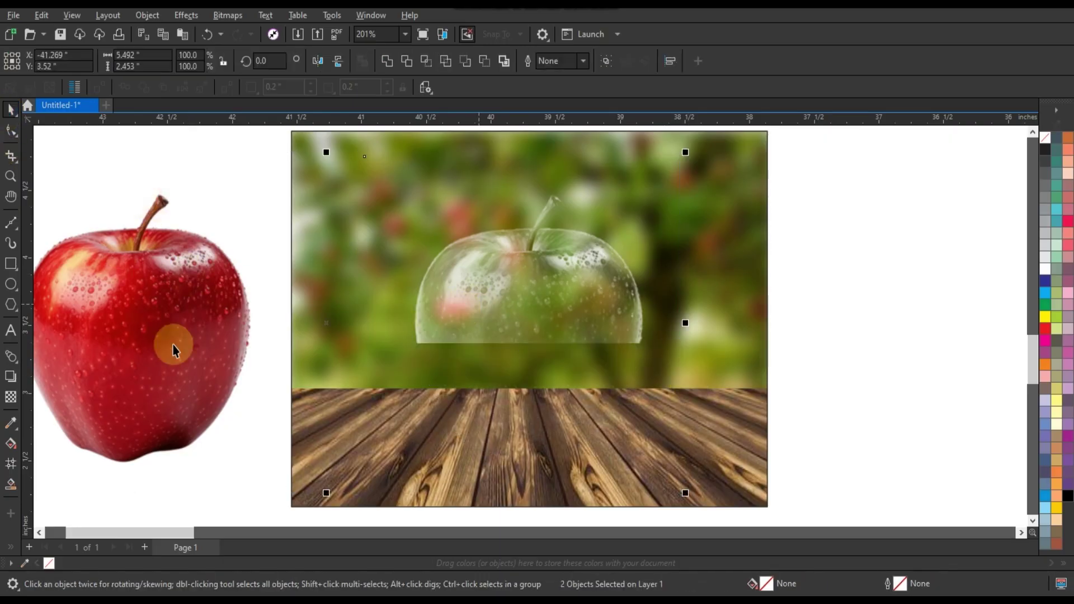
pyautogui.press('c')
pyautogui.click(538, 430)
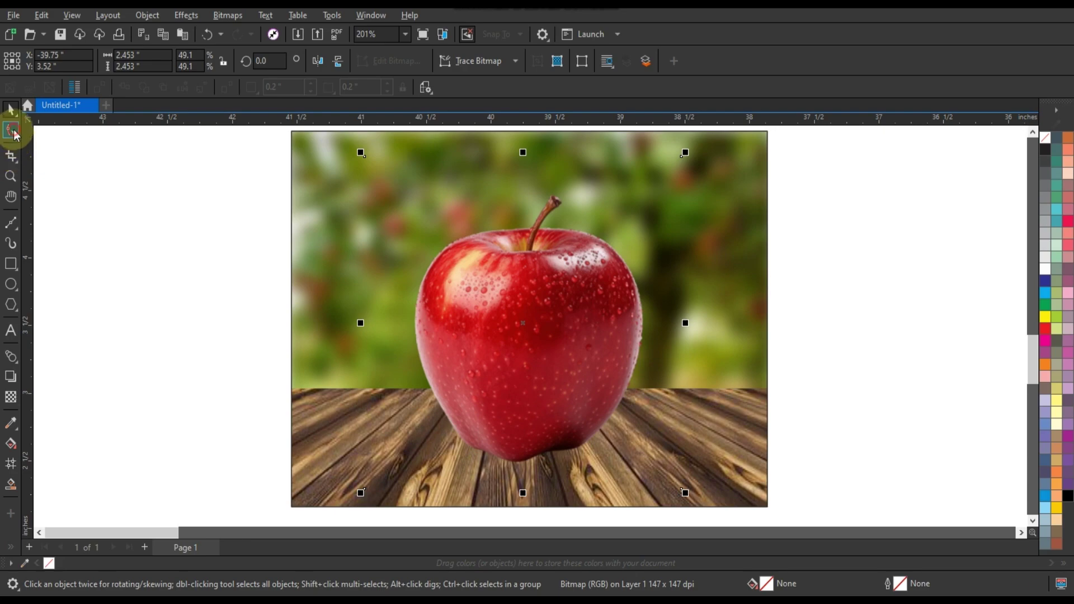
pyautogui.click(10, 130)
pyautogui.moveTo(328, 142); pyautogui.dragTo(698, 199)
pyautogui.moveTo(681, 157)
pyautogui.mouseDown()
pyautogui.moveTo(677, 354)
pyautogui.moveTo(678, 338)
pyautogui.mouseUp()
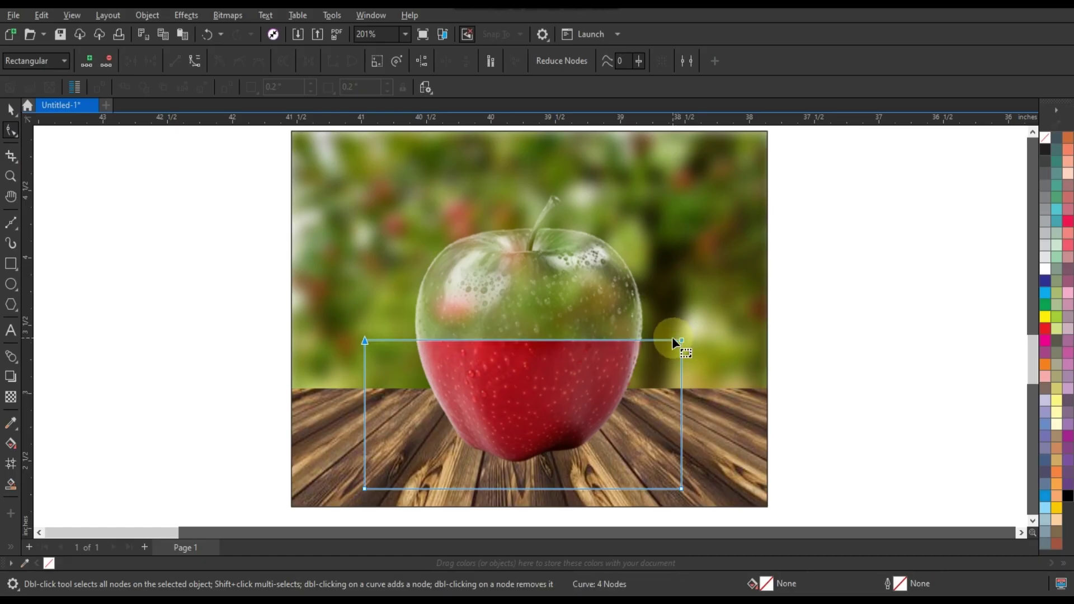
# Step: Bring the apple slice onto the cut apple and flatten it into an ellipse
pyautogui.click(12, 112)
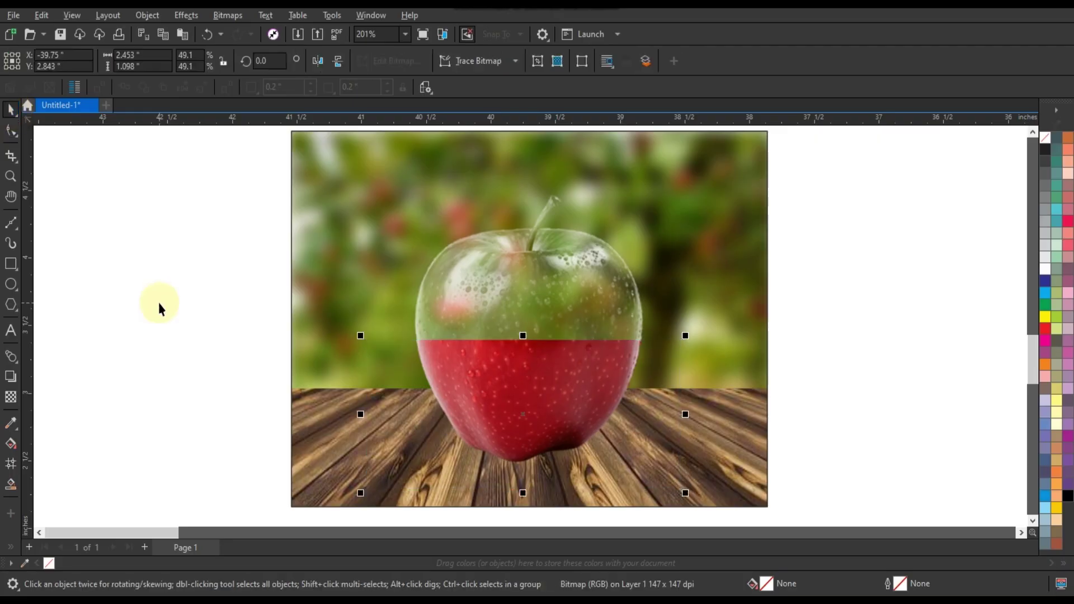
pyautogui.click(159, 303)
pyautogui.scroll(-2, 133, 319)
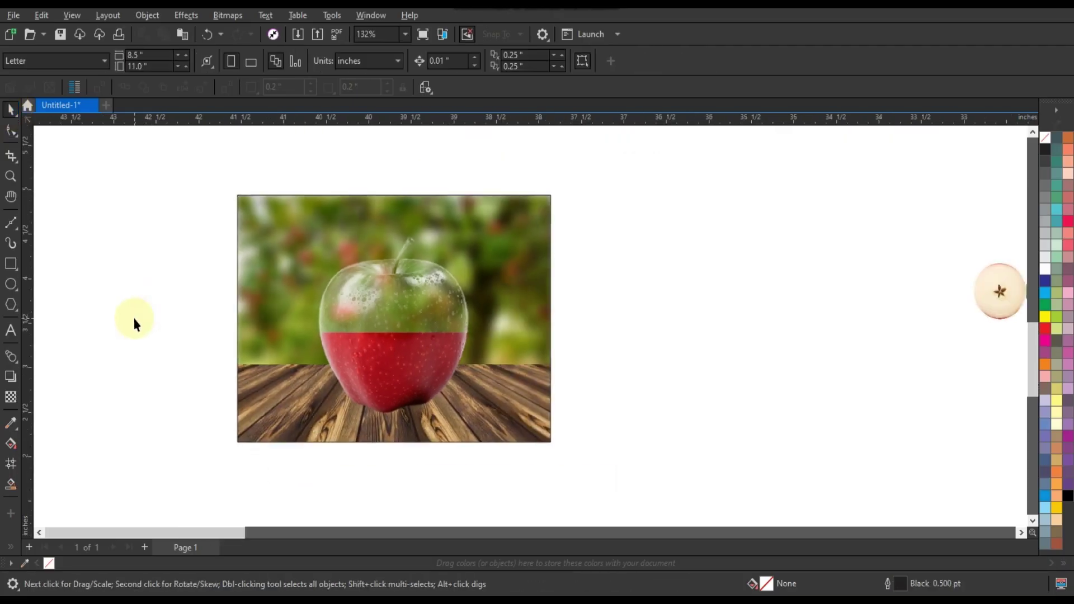
pyautogui.moveTo(979, 309); pyautogui.dragTo(385, 334)
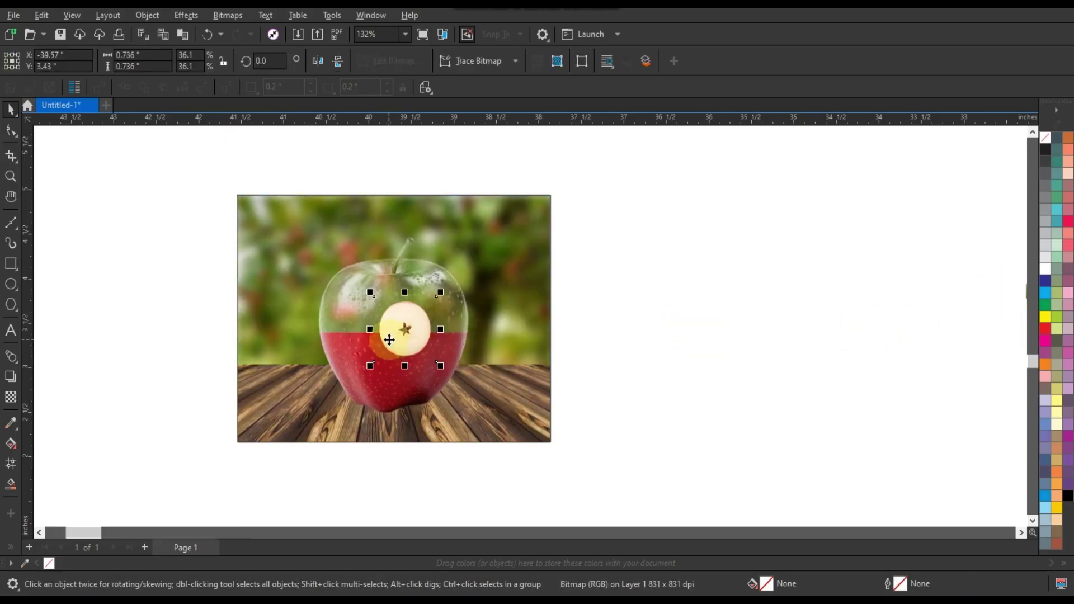
pyautogui.scroll(8, 388, 338)
pyautogui.keyDown('shift'); pyautogui.moveTo(460, 432); pyautogui.dragTo(460, 409); pyautogui.keyUp('shift')
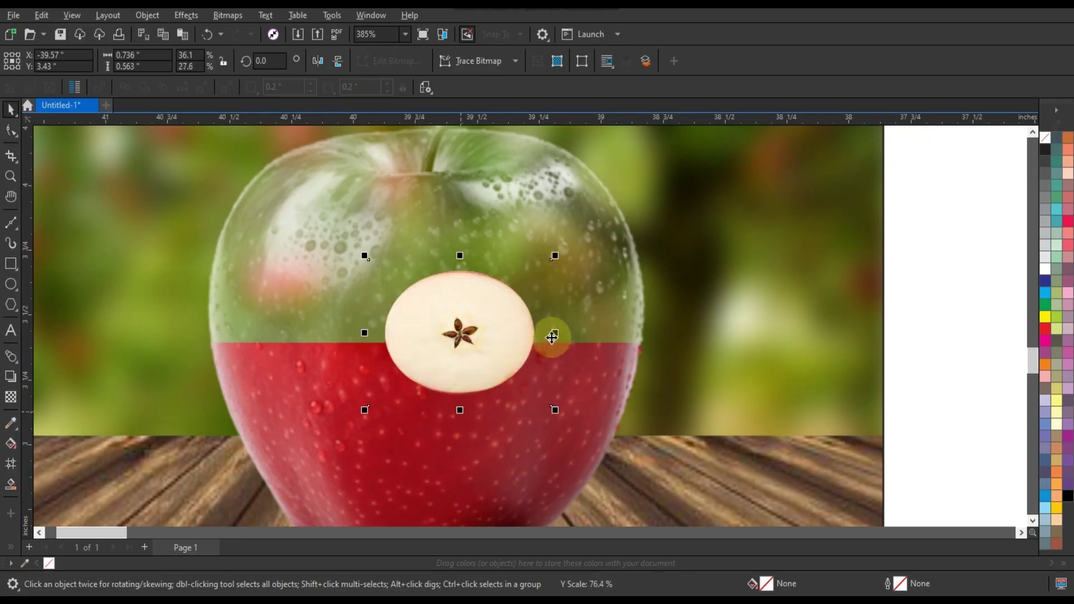
# Step: Widen the apple slice to 104.5% so it meets the apple's edges
pyautogui.keyDown('shift'); pyautogui.moveTo(596, 342); pyautogui.dragTo(642, 347); pyautogui.keyUp('shift')
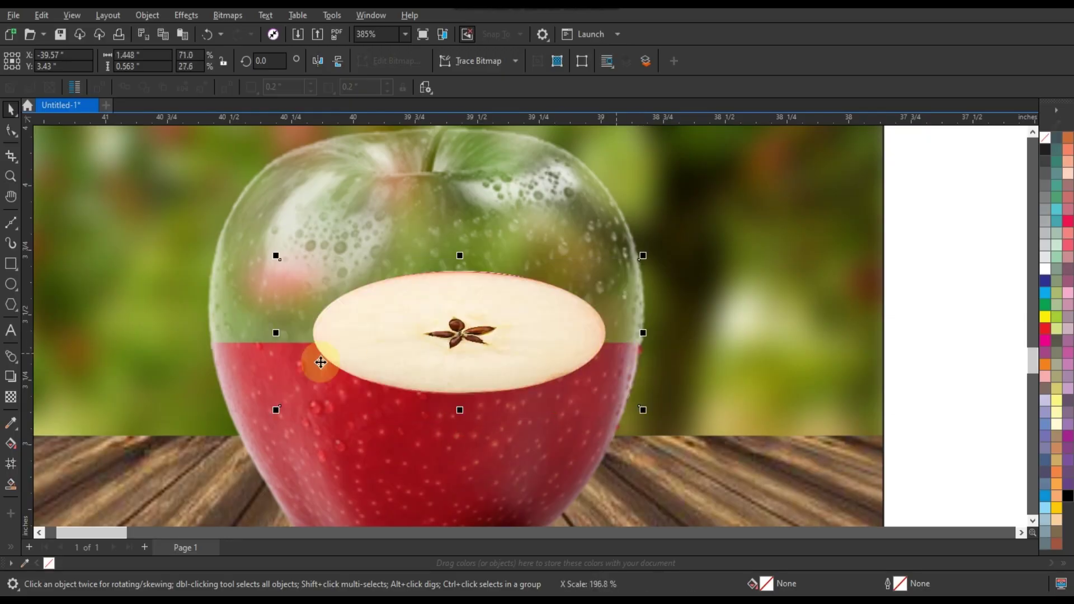
pyautogui.moveTo(274, 334); pyautogui.dragTo(161, 334)
pyautogui.moveTo(644, 334); pyautogui.dragTo(695, 333)
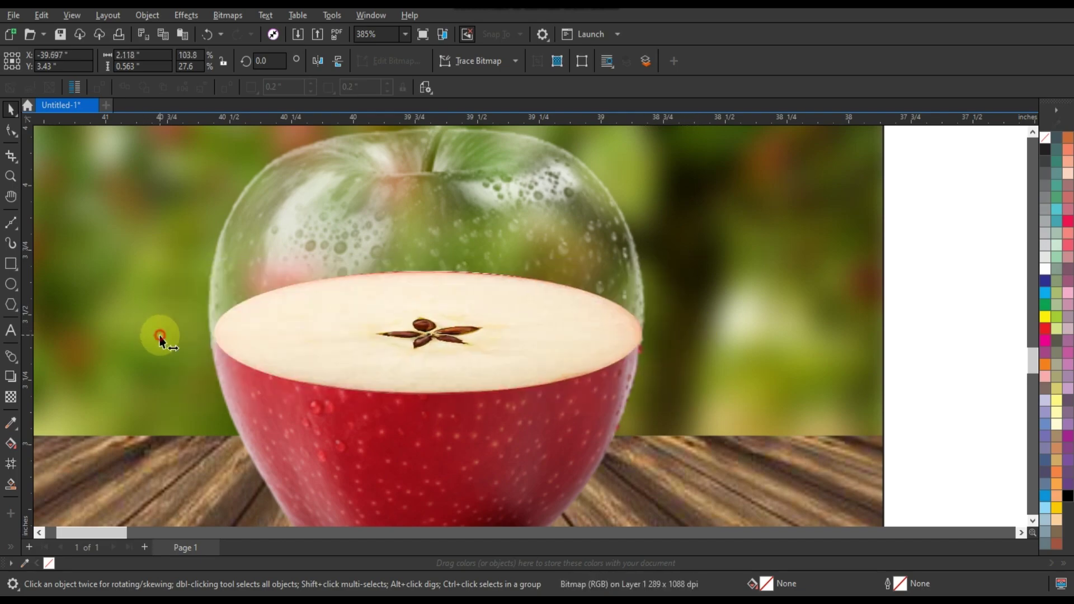
pyautogui.moveTo(160, 335); pyautogui.dragTo(156, 339)
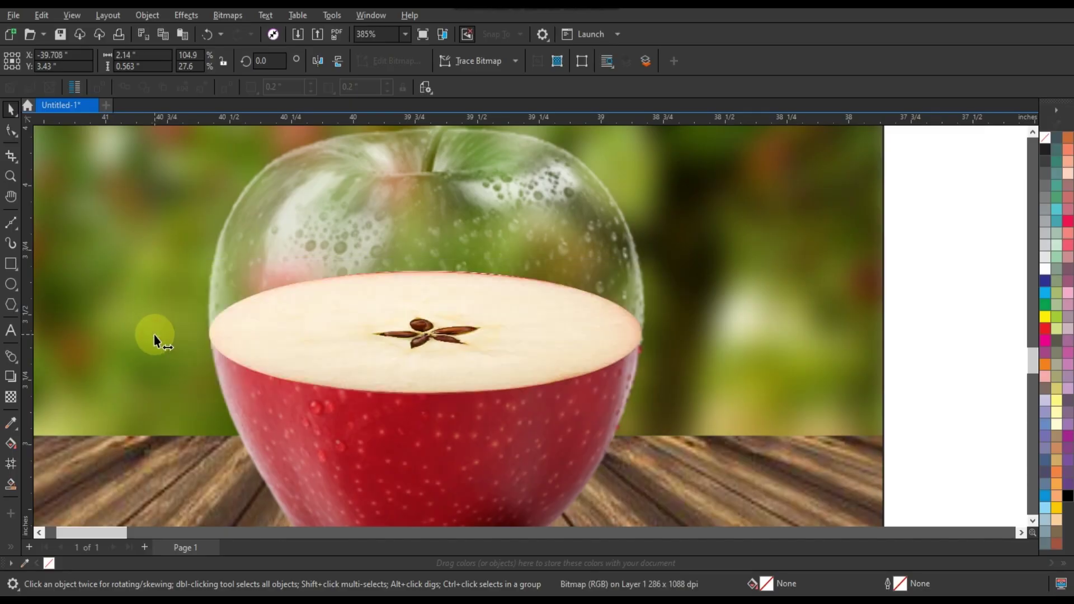
pyautogui.moveTo(154, 335); pyautogui.dragTo(157, 334)
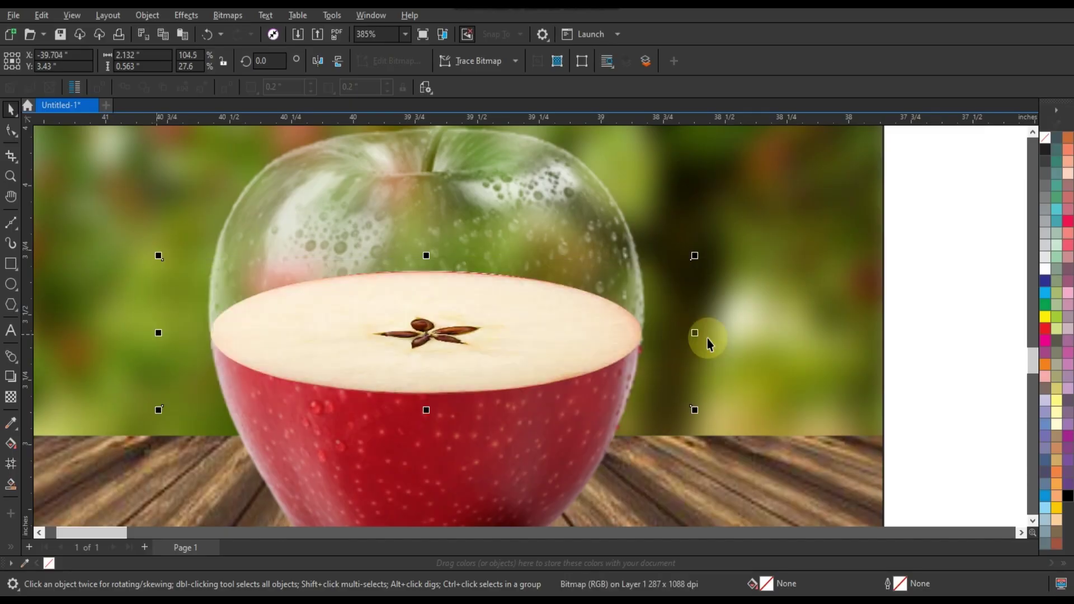
# Step: Add two nodes to the glass apple's bottom edge and curve it along the slice's rim
pyautogui.click(539, 223)
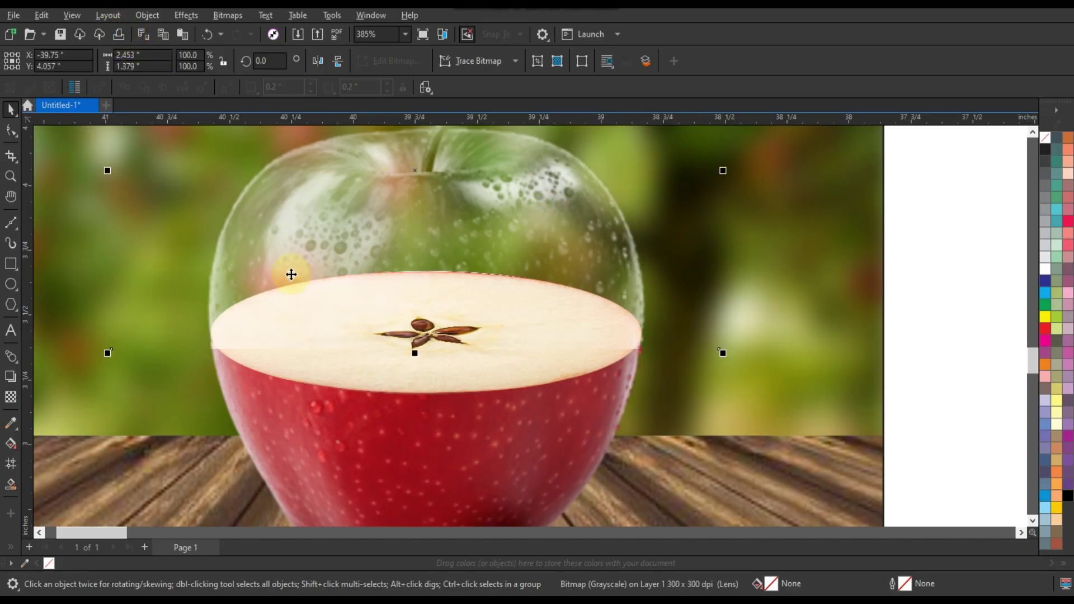
pyautogui.click(11, 131)
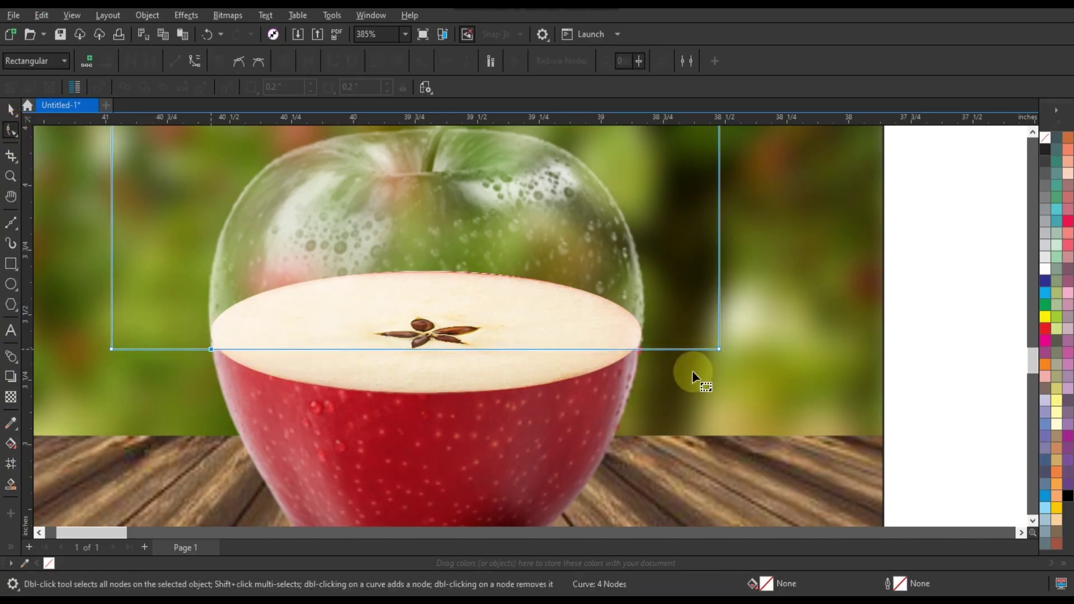
pyautogui.doubleClick(641, 349)
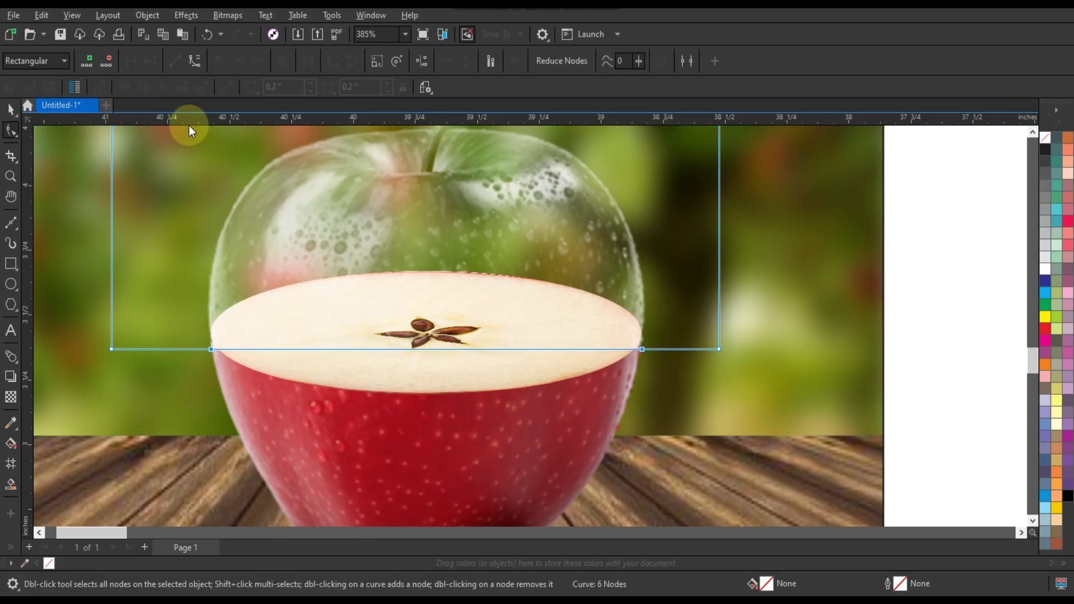
pyautogui.doubleClick(423, 350)
pyautogui.moveTo(423, 350); pyautogui.dragTo(424, 392)
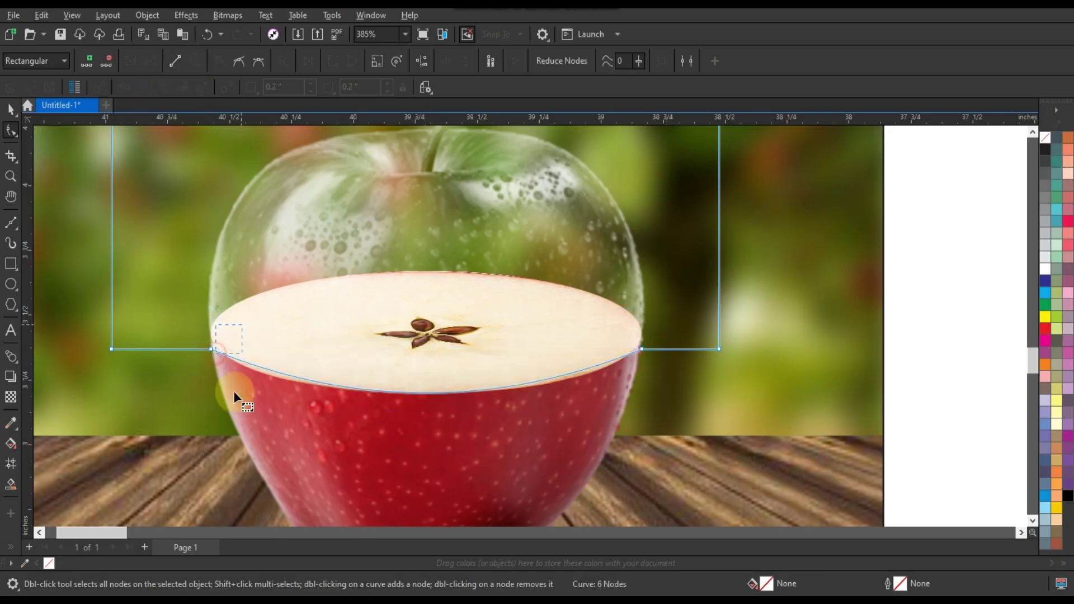
pyautogui.moveTo(233, 391); pyautogui.dragTo(321, 413)
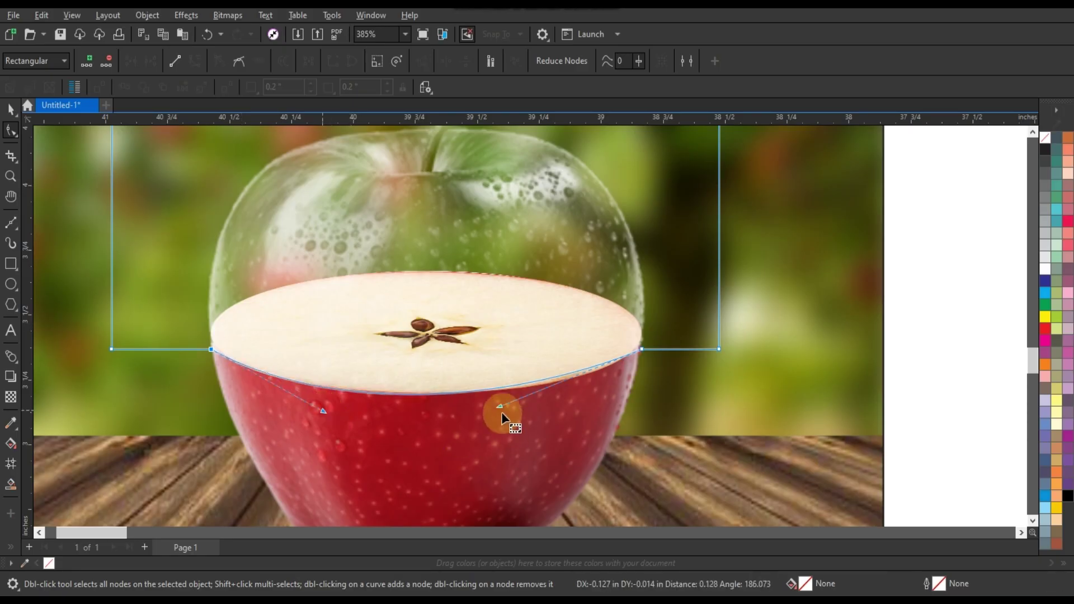
pyautogui.moveTo(500, 406); pyautogui.dragTo(531, 405)
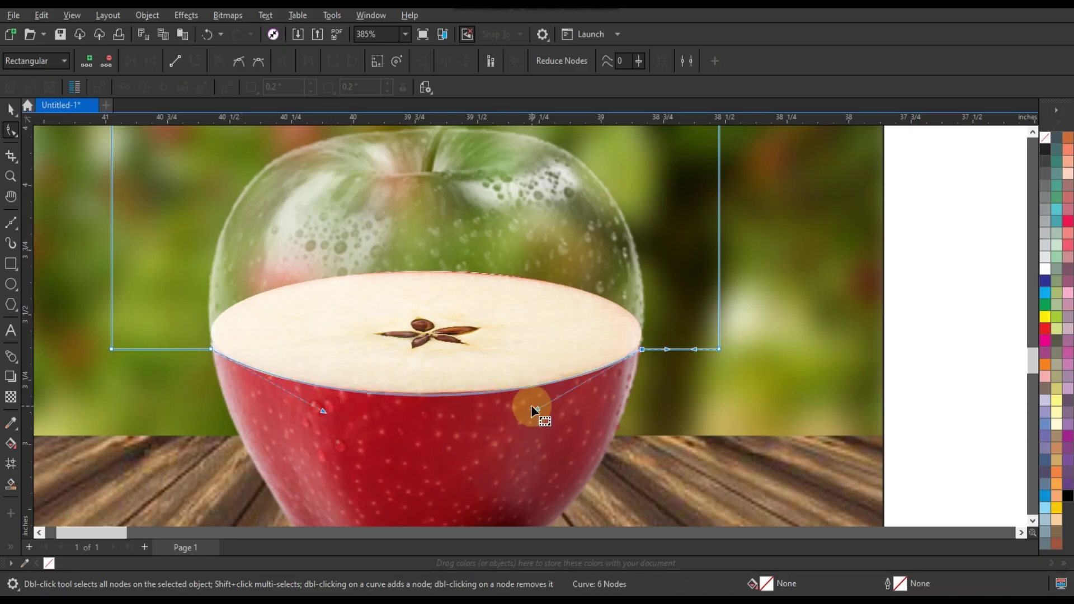
pyautogui.click(8, 112)
pyautogui.click(527, 436)
pyautogui.scroll(-2, 683, 408)
# Step: Pull the lens overlay's left, right and top edges in to hug the glass apple top
pyautogui.click(304, 276)
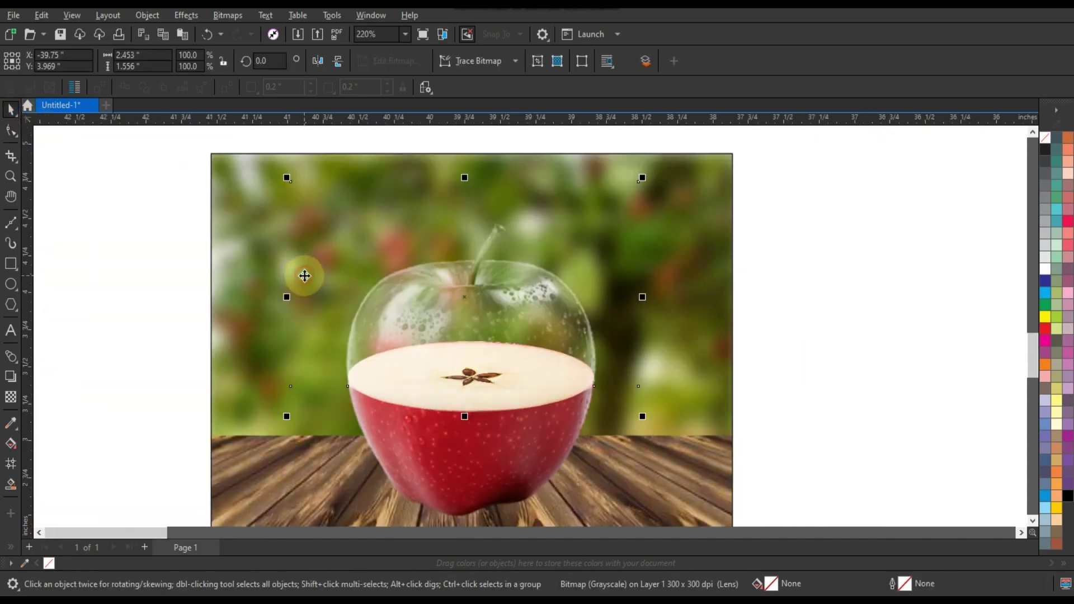
pyautogui.click(11, 130)
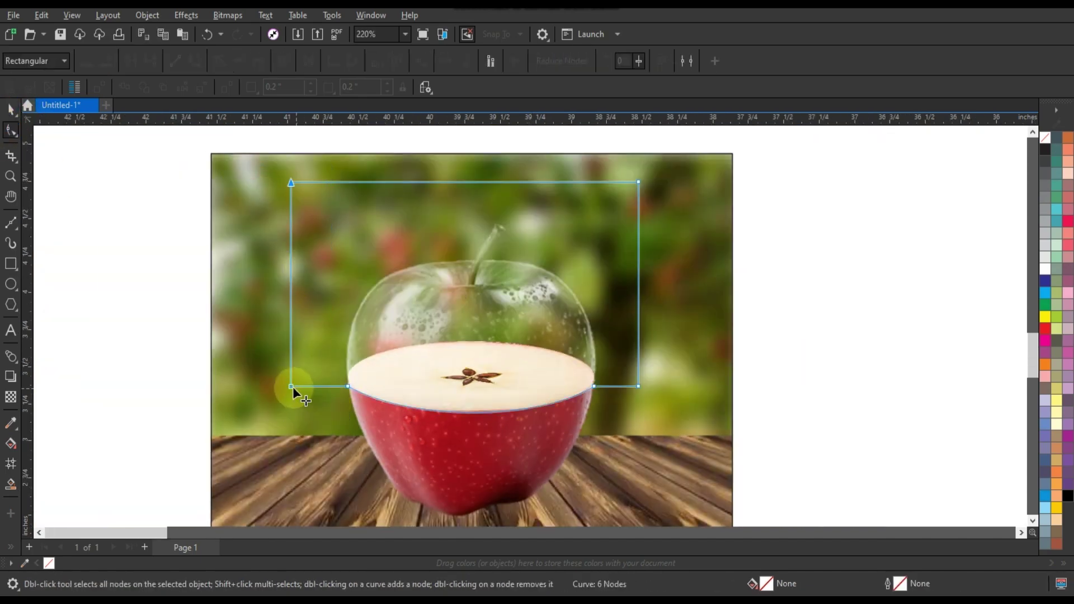
pyautogui.moveTo(291, 386); pyautogui.dragTo(336, 386)
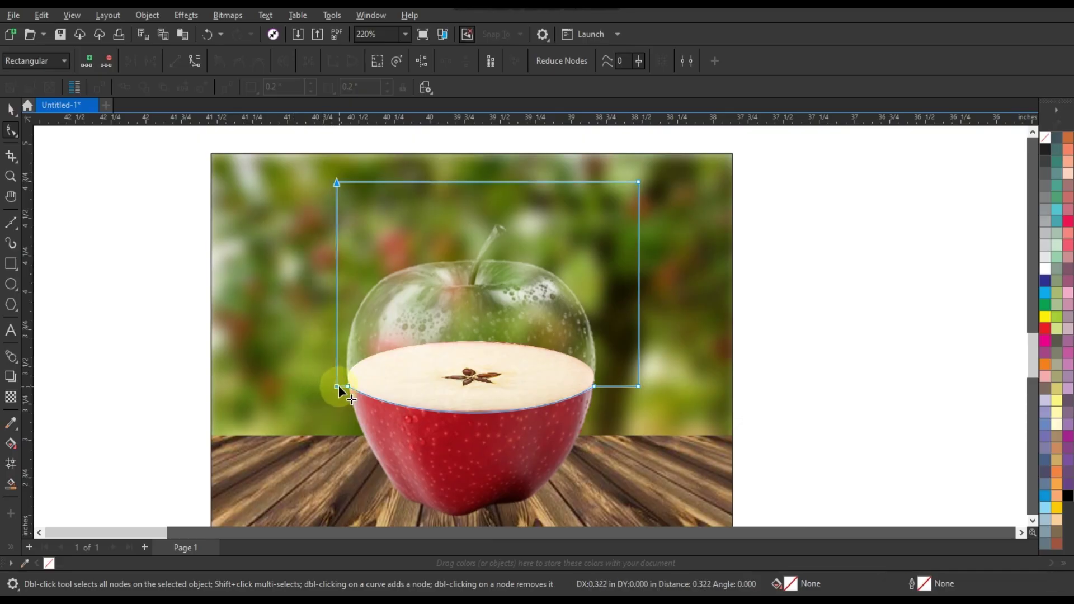
pyautogui.moveTo(601, 168)
pyautogui.mouseDown()
pyautogui.moveTo(660, 406)
pyautogui.moveTo(608, 387)
pyautogui.mouseUp()
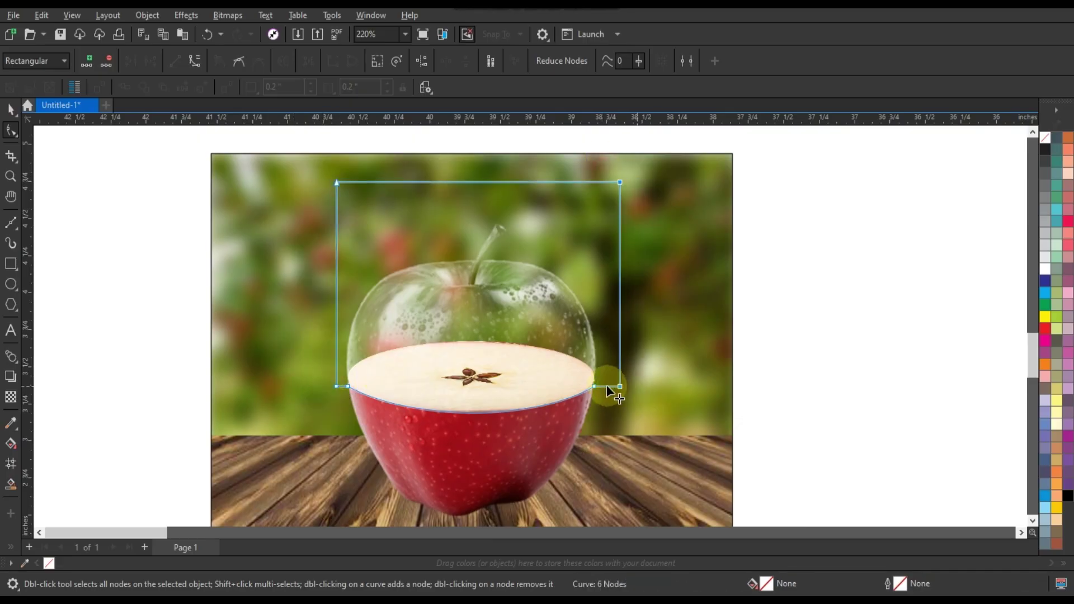
pyautogui.moveTo(339, 185); pyautogui.dragTo(341, 212)
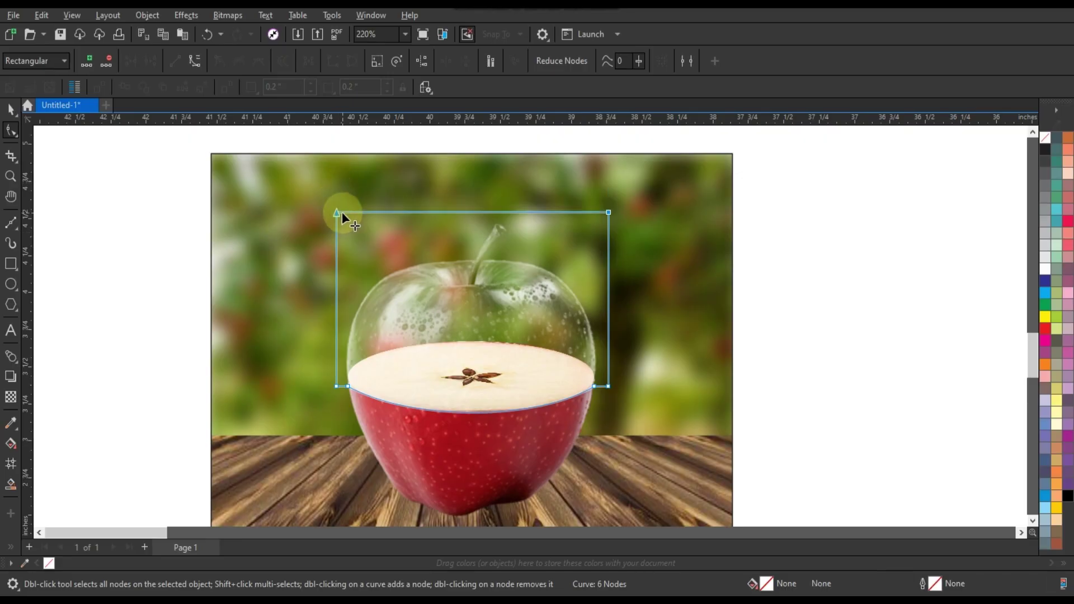
pyautogui.click(10, 110)
# Step: Check the apple pieces, zoom in on the apple and preview it full screen
pyautogui.scroll(-2, 242, 281)
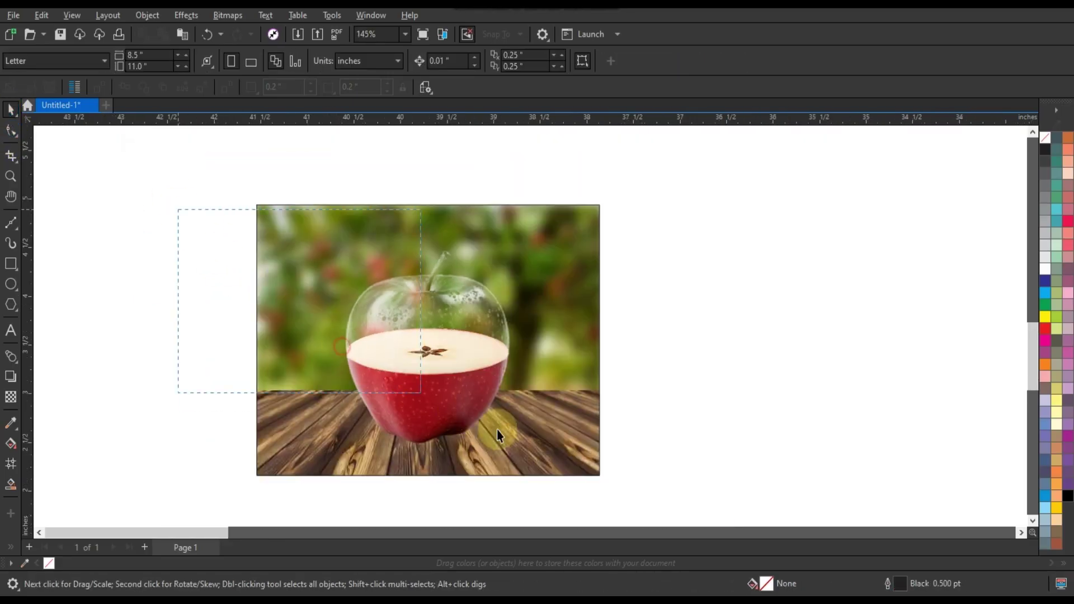
pyautogui.click(486, 379)
pyautogui.moveTo(189, 217)
pyautogui.mouseDown()
pyautogui.moveTo(504, 473)
pyautogui.moveTo(558, 496)
pyautogui.mouseUp()
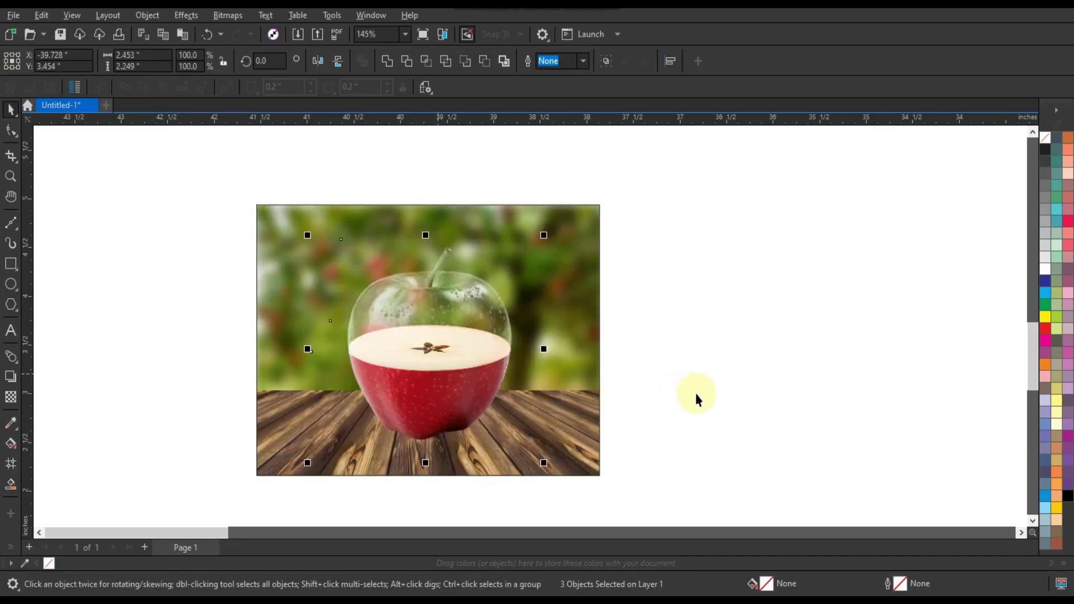
pyautogui.click(696, 398)
pyautogui.press('z')
pyautogui.moveTo(263, 207)
pyautogui.mouseDown()
pyautogui.moveTo(556, 446)
pyautogui.moveTo(592, 450)
pyautogui.mouseUp()
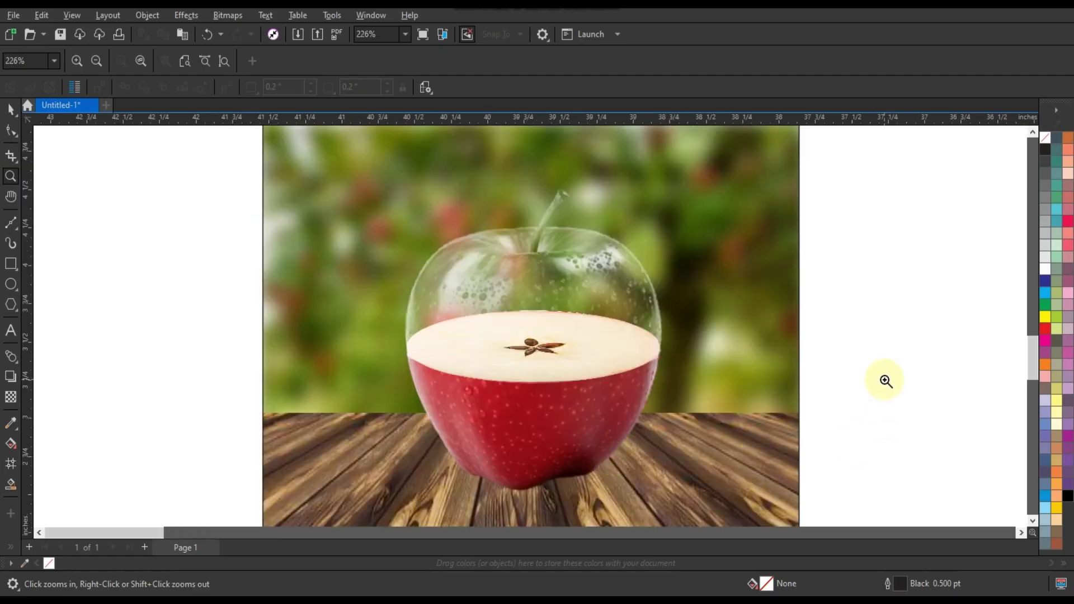
pyautogui.press('F9')
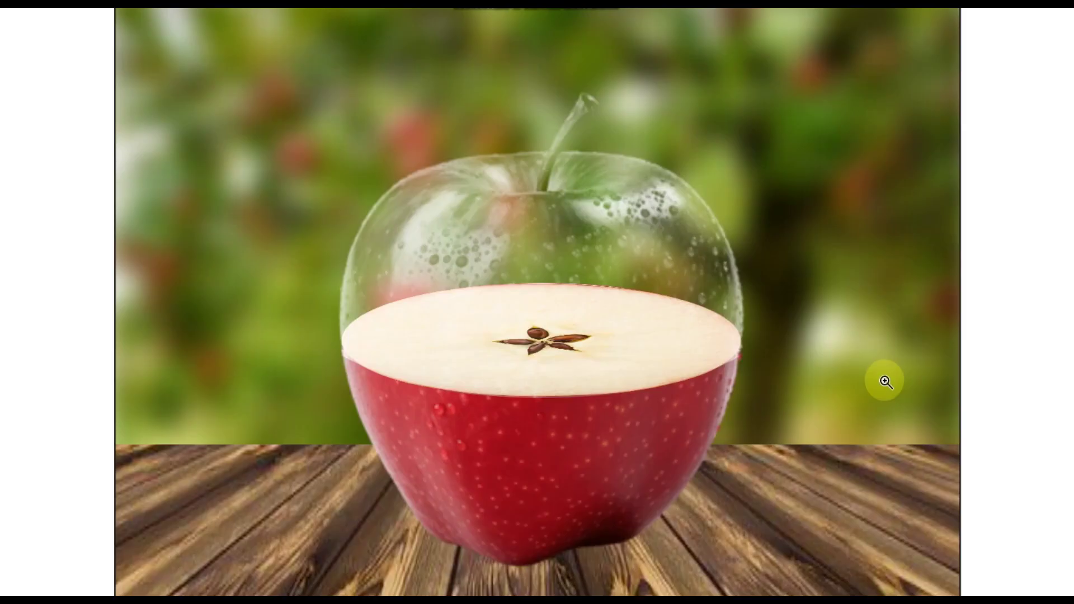
# Step: Reorder the tree image so it sits behind the glass top's reflections
pyautogui.click(582, 346)
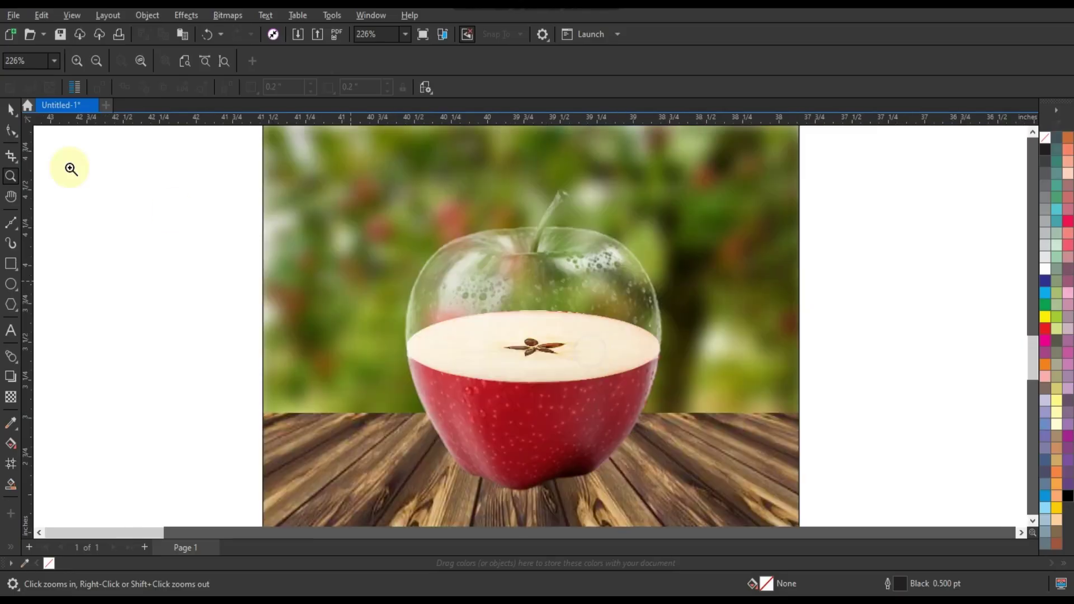
pyautogui.click(10, 109)
pyautogui.scroll(-2, 206, 360)
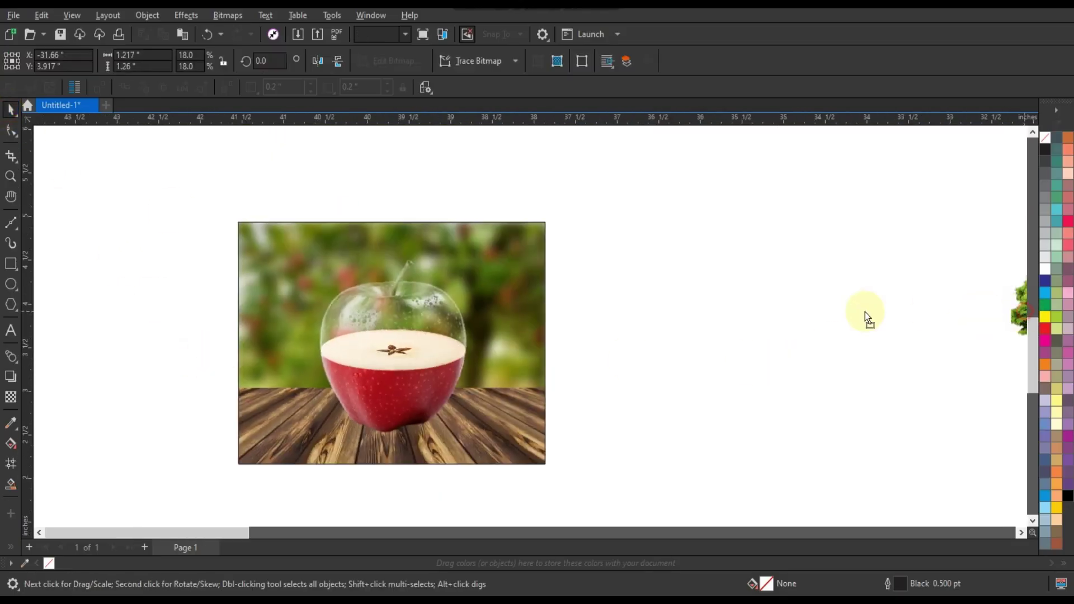
pyautogui.click(351, 328)
pyautogui.hotkey('shift', 'pageup')
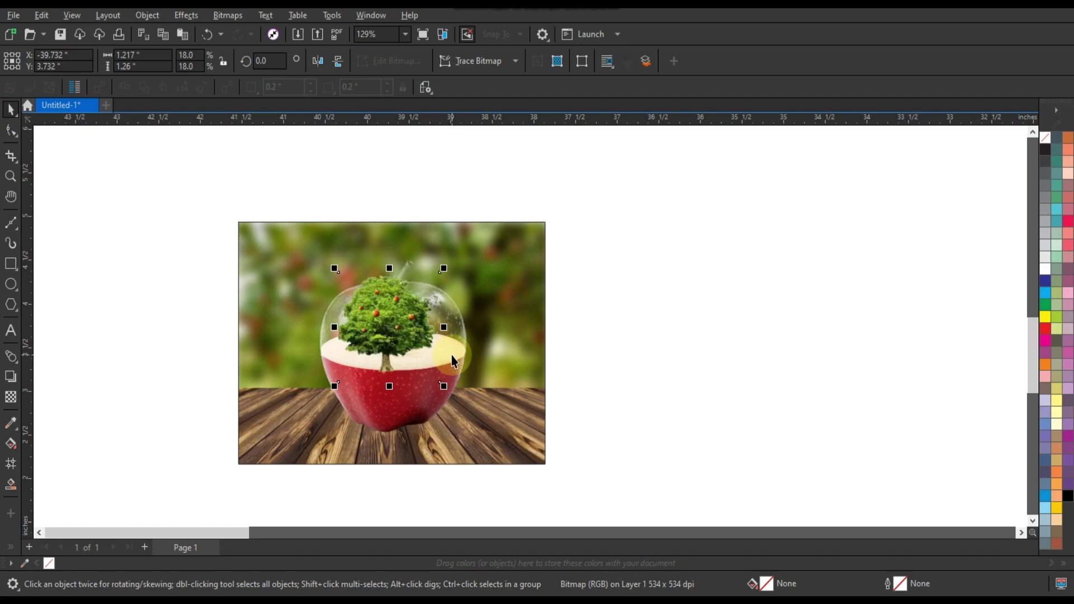
pyautogui.scroll(3, 442, 361)
pyautogui.scroll(-1, 422, 363)
pyautogui.hotkey('ctrl', 'pagedown')
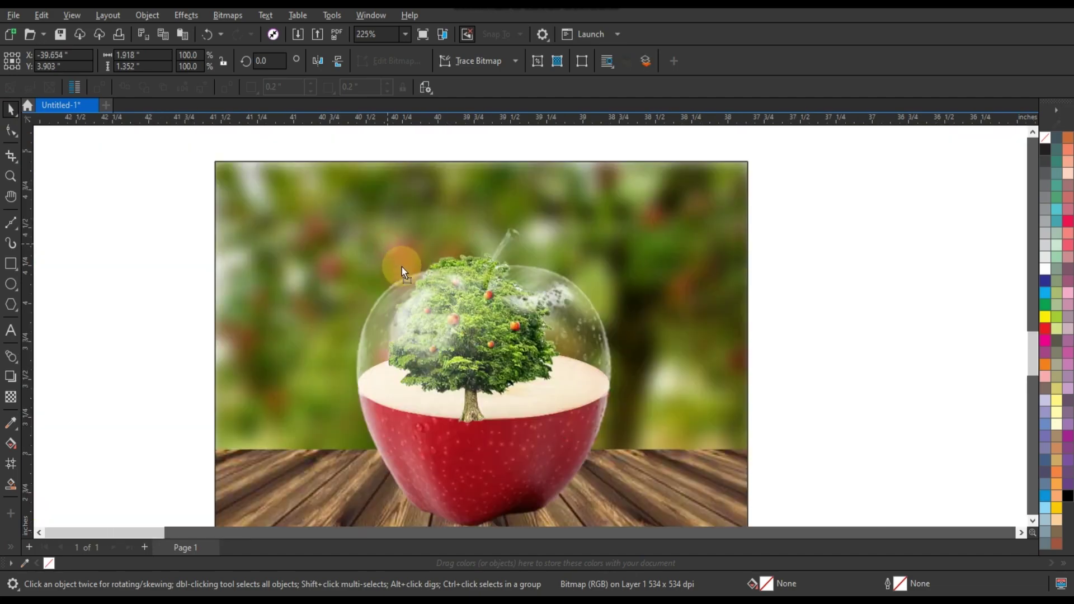
# Step: Shrink the tree to about 9.6%, place it on the apple's core, and preview
pyautogui.click(557, 443)
pyautogui.press('Escape')
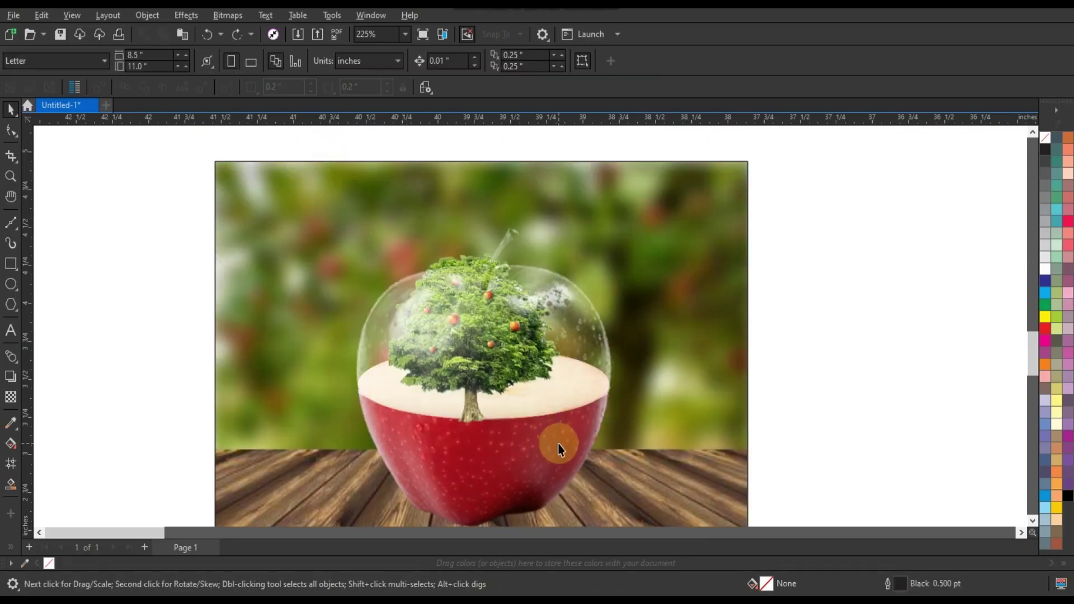
pyautogui.moveTo(108, 202)
pyautogui.mouseDown()
pyautogui.moveTo(572, 455)
pyautogui.moveTo(489, 363)
pyautogui.mouseUp()
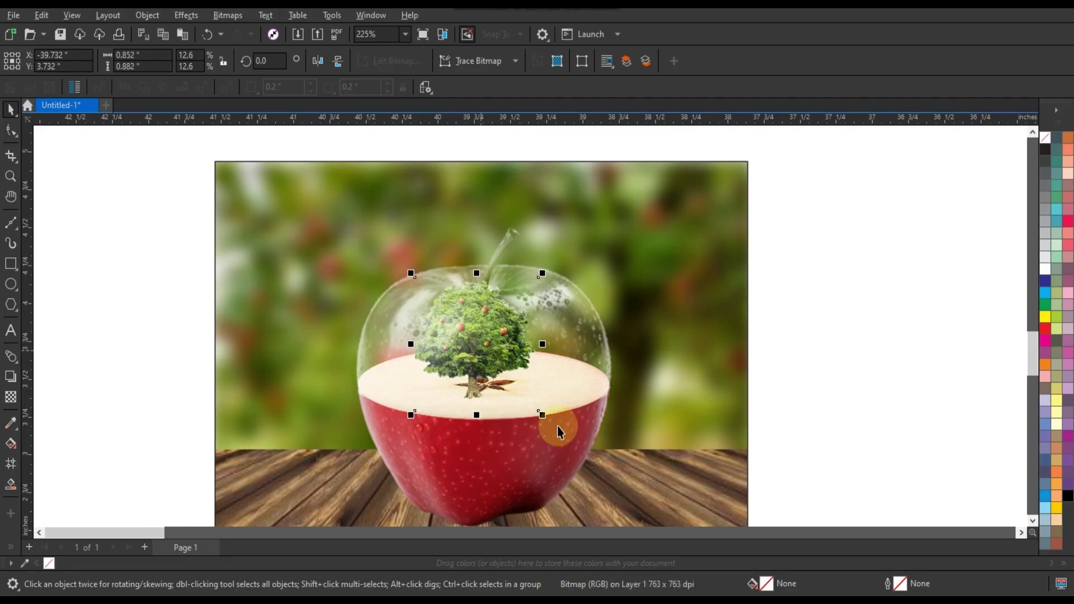
pyautogui.moveTo(543, 415); pyautogui.dragTo(530, 409)
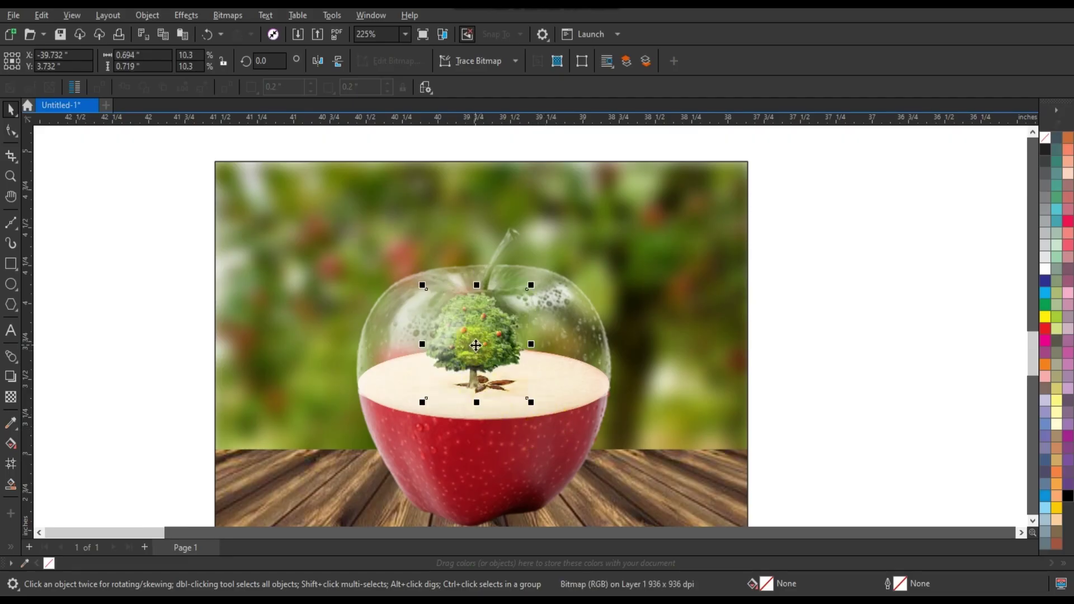
pyautogui.moveTo(470, 348); pyautogui.dragTo(479, 347)
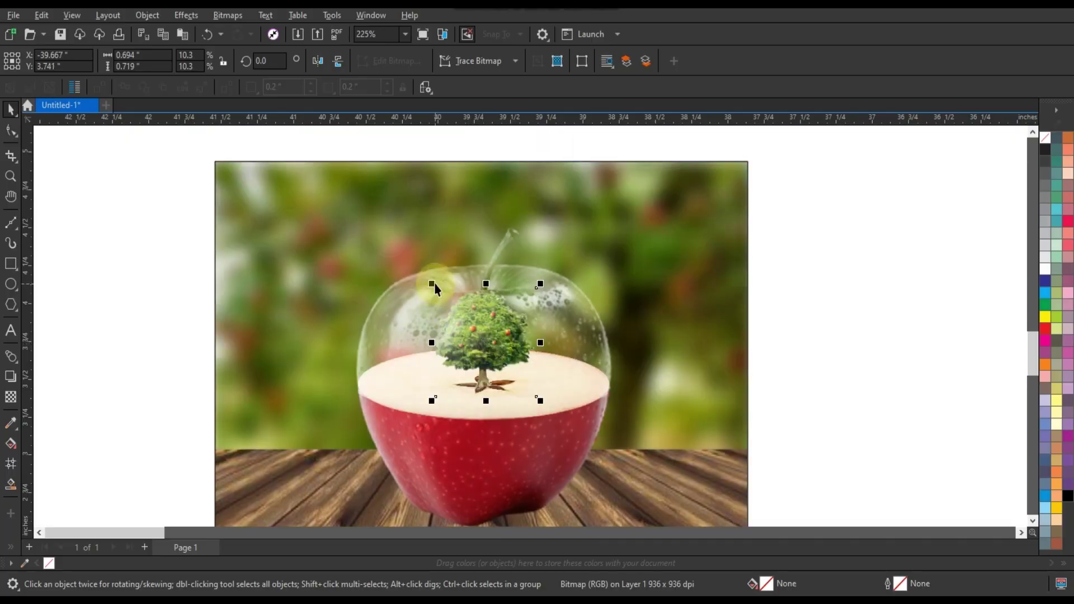
pyautogui.moveTo(435, 288); pyautogui.dragTo(439, 292)
pyautogui.moveTo(541, 291); pyautogui.dragTo(537, 291)
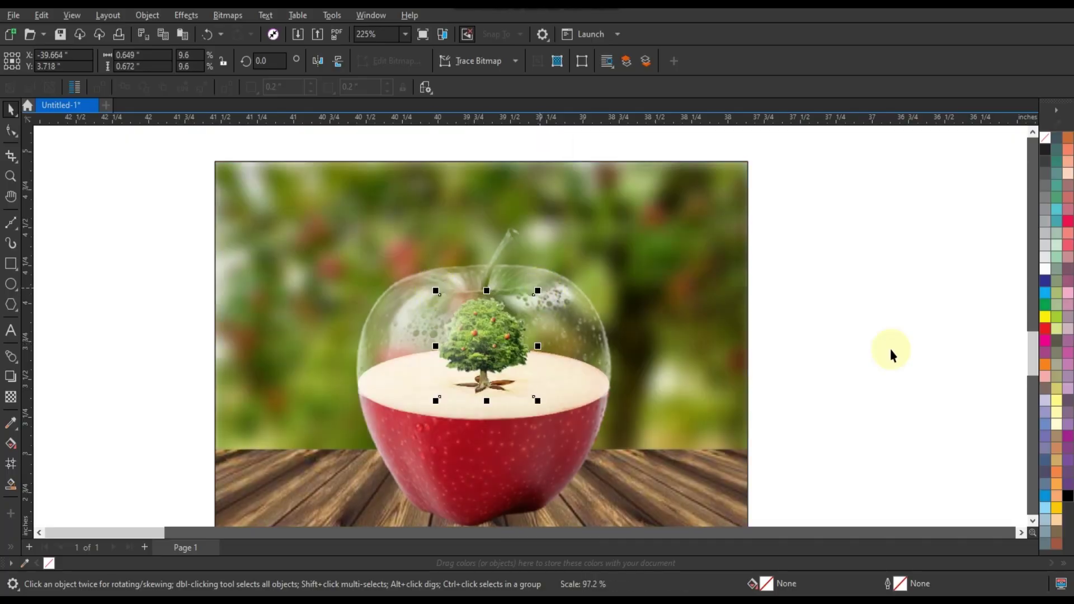
pyautogui.click(890, 348)
pyautogui.press('F9')
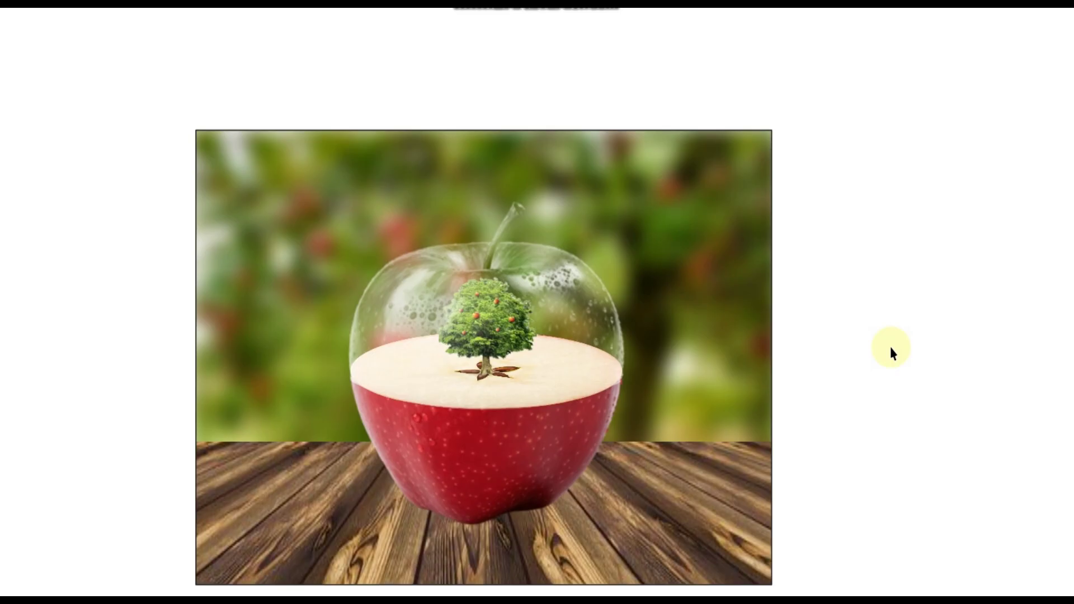
pyautogui.click(680, 474)
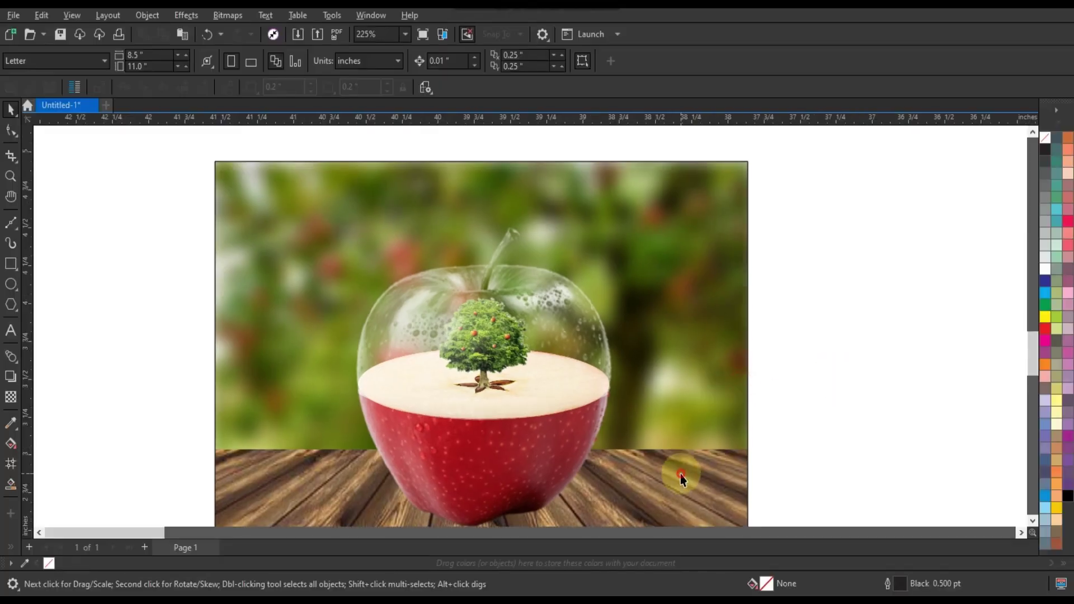
pyautogui.scroll(-1, 681, 474)
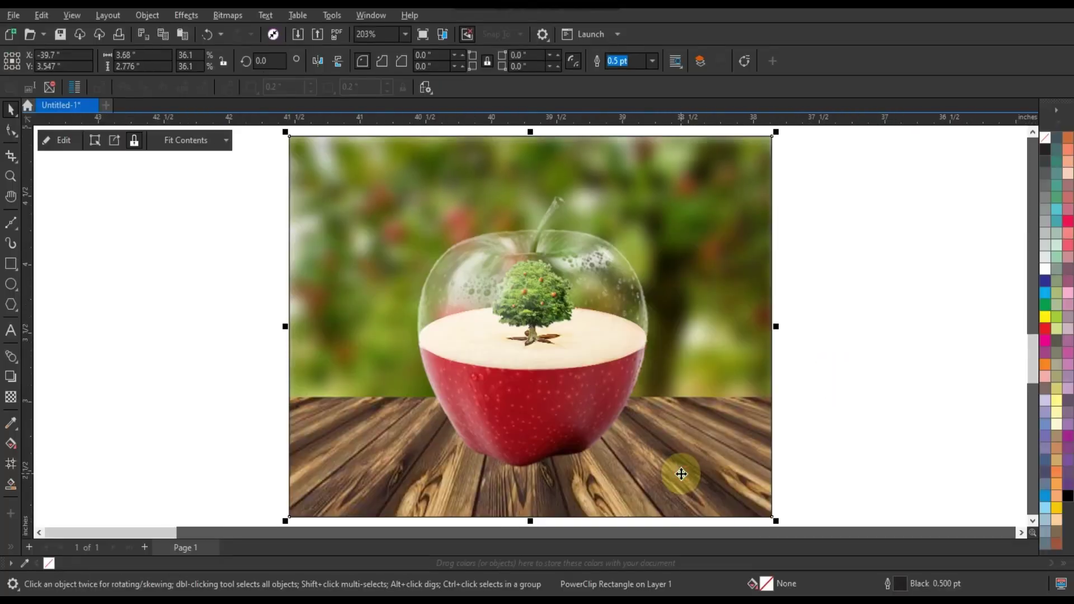
pyautogui.press('F9')
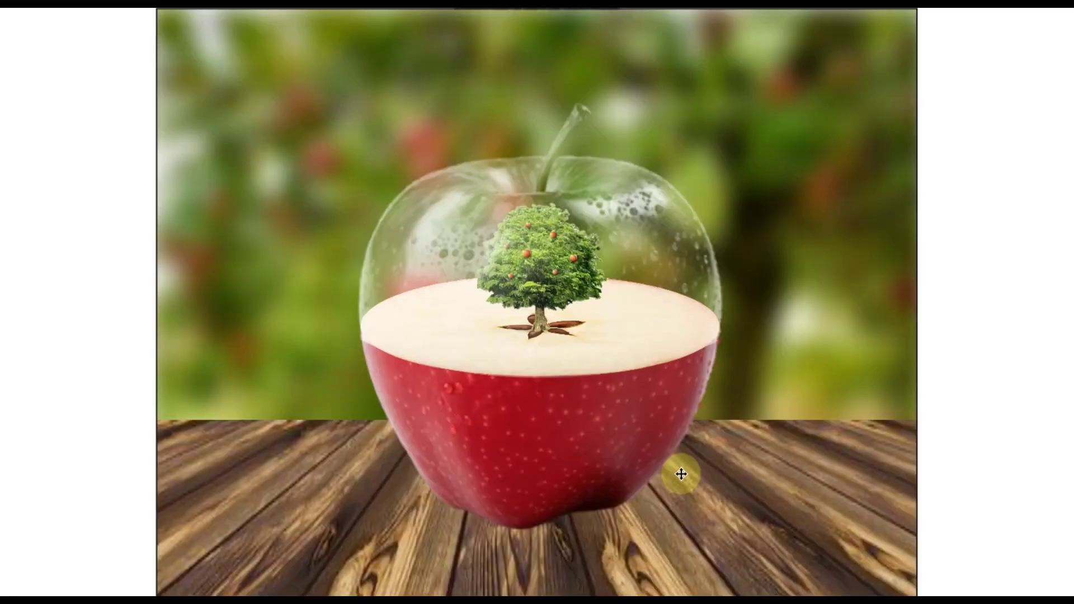